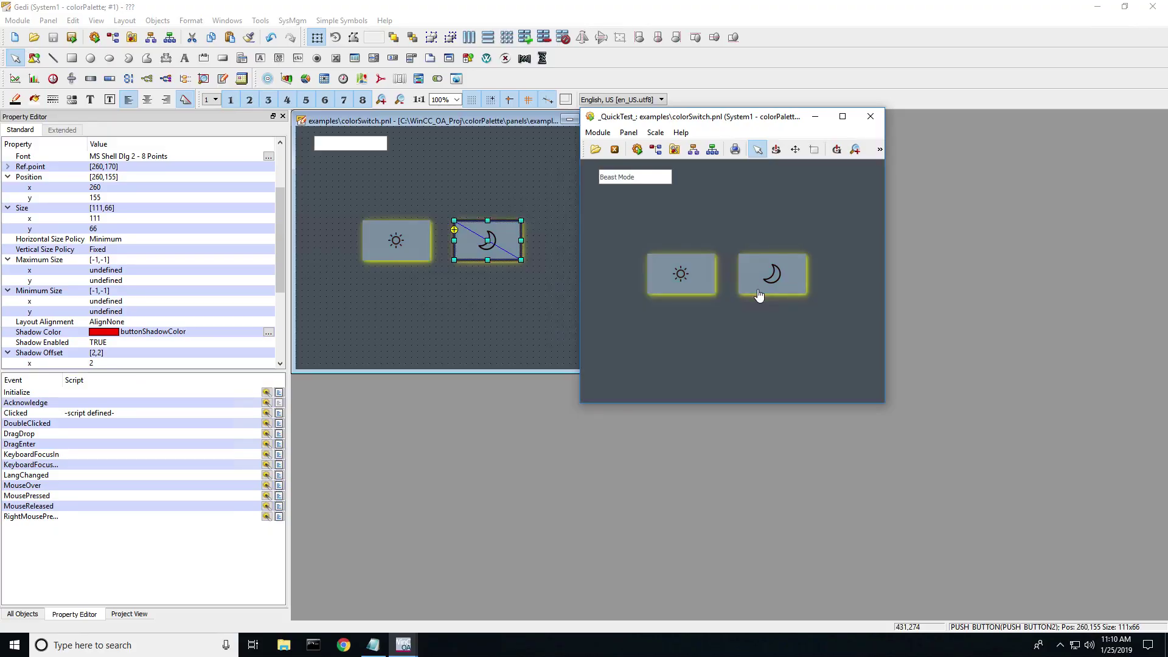
Step: Activate the Day colour scheme with the sun button in the QuickTest panel
click(705, 294)
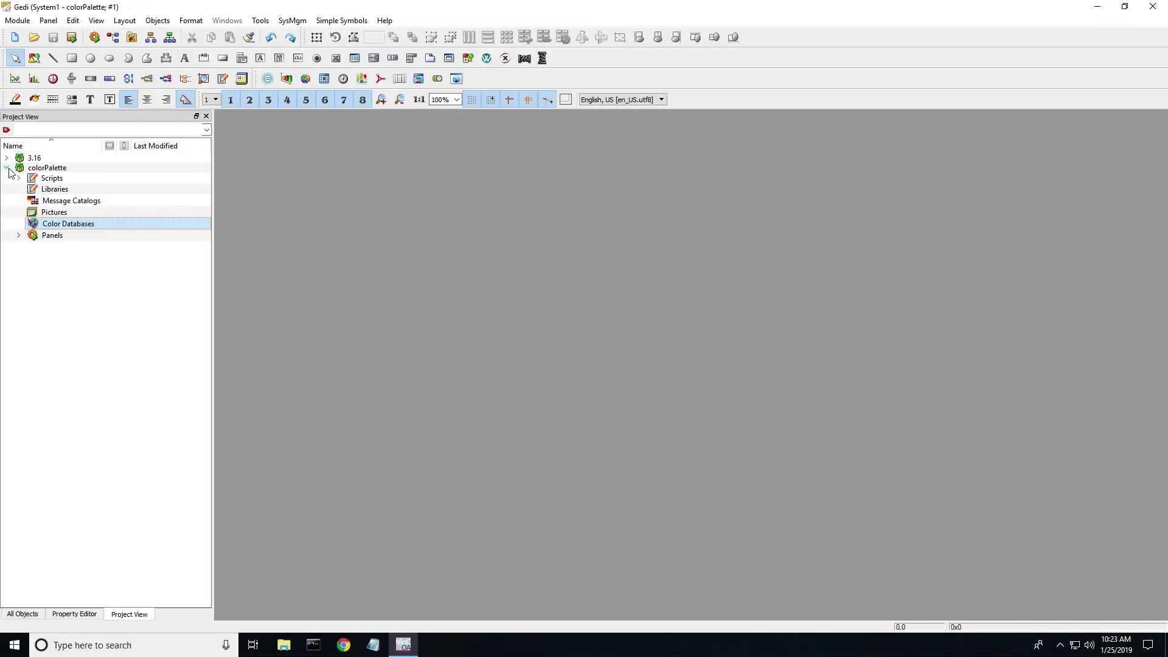
Step: Add two colour scheme folders, Day and Night, under Color Databases
right_click(70, 225)
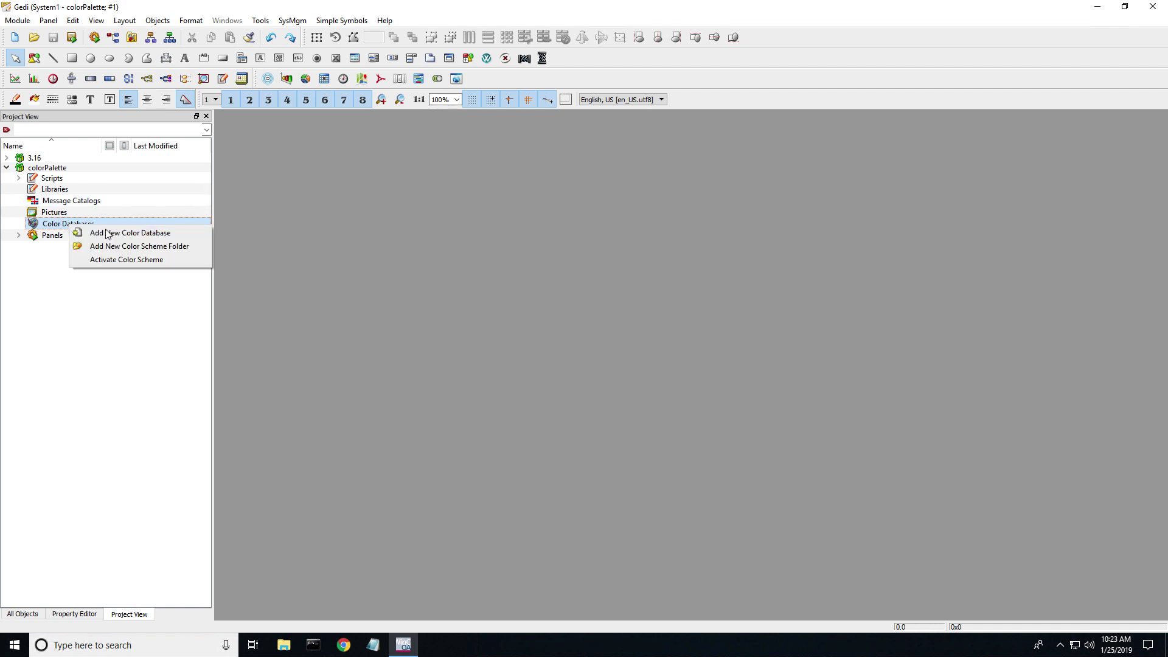
click(138, 246)
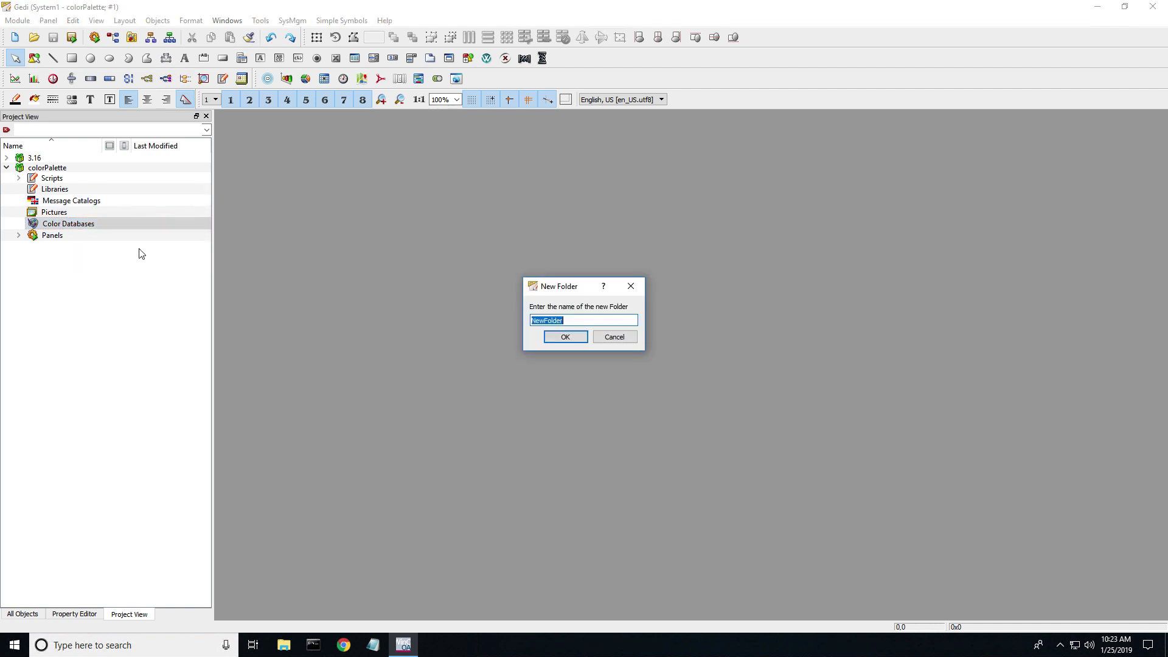
text(Day)
key(Return)
right_click(68, 223)
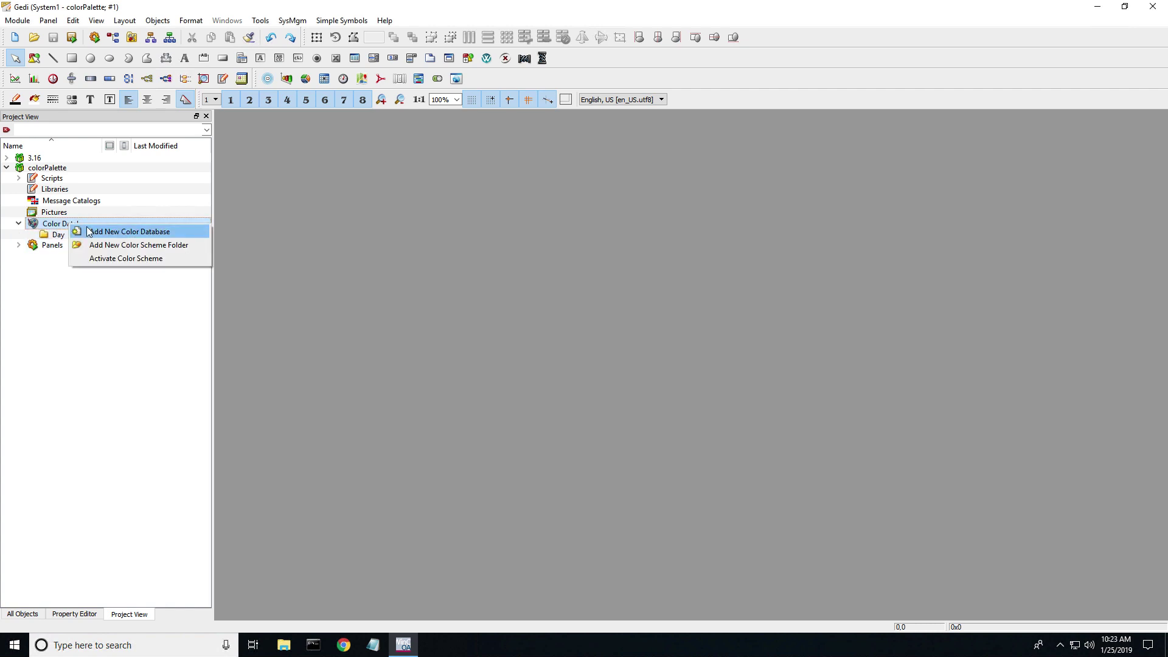
click(111, 243)
text(Night)
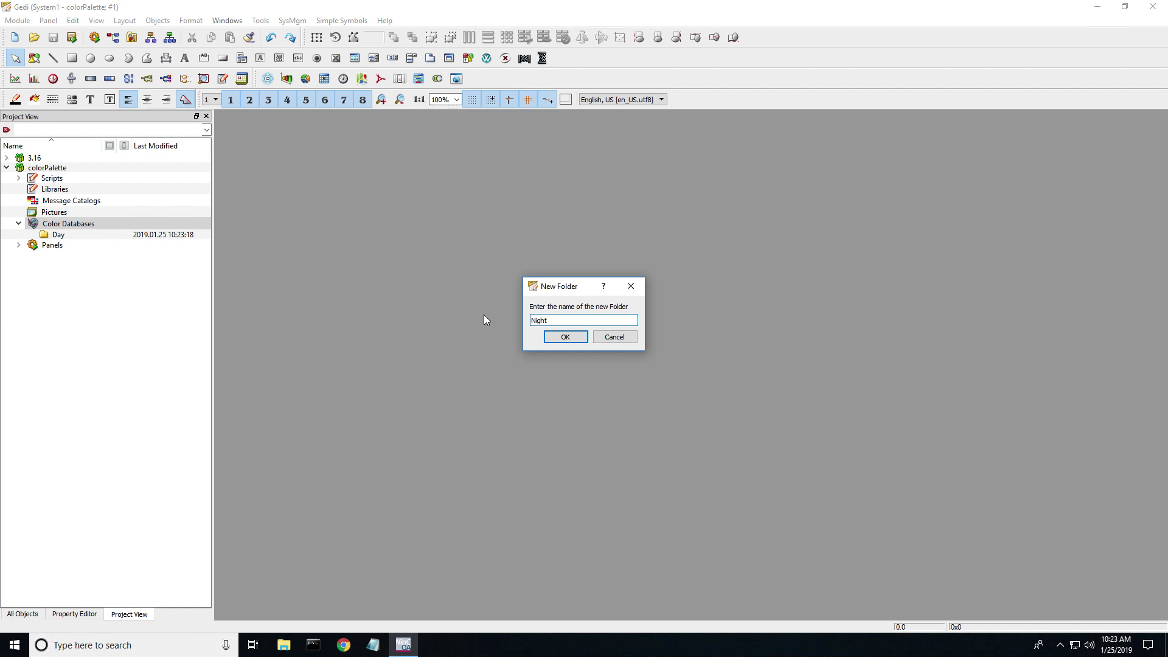
click(566, 336)
Step: Add a colour database named beastMode to both the Day and Night folders
click(79, 237)
right_click(66, 238)
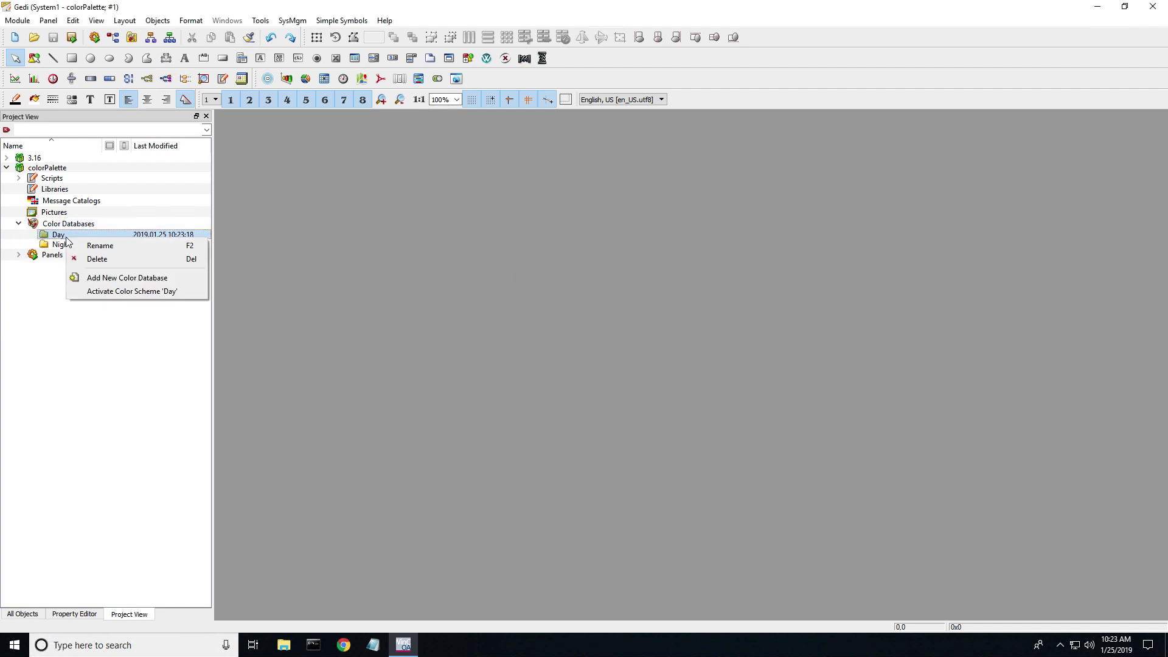
click(127, 278)
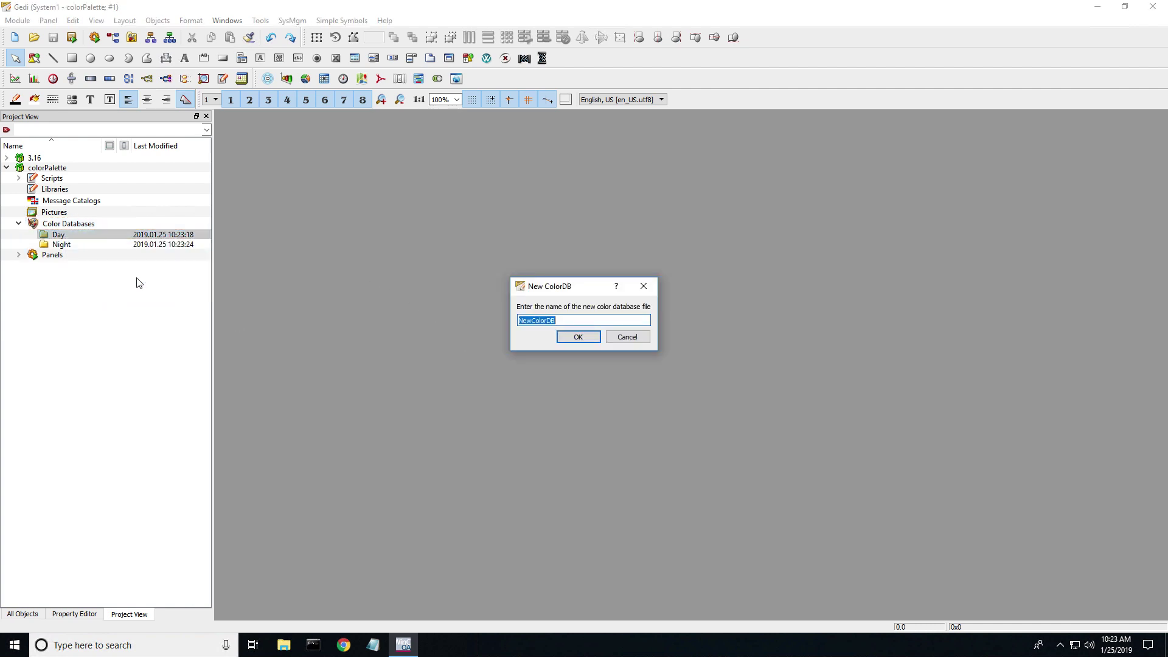
text(beastMode)
click(578, 337)
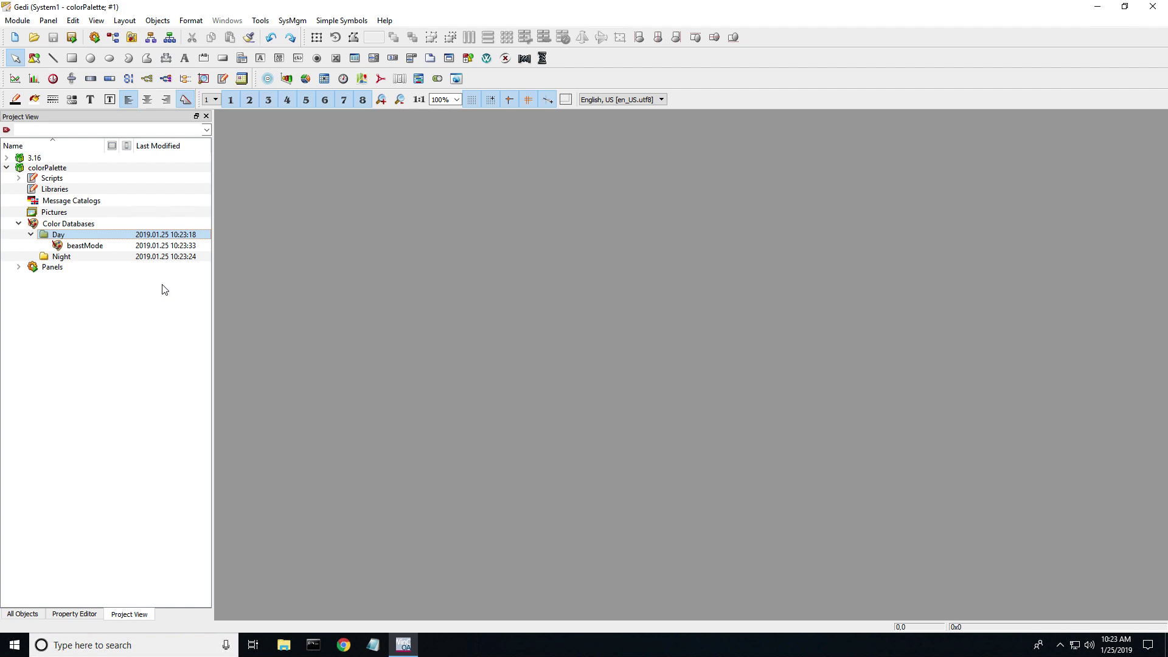
right_click(65, 259)
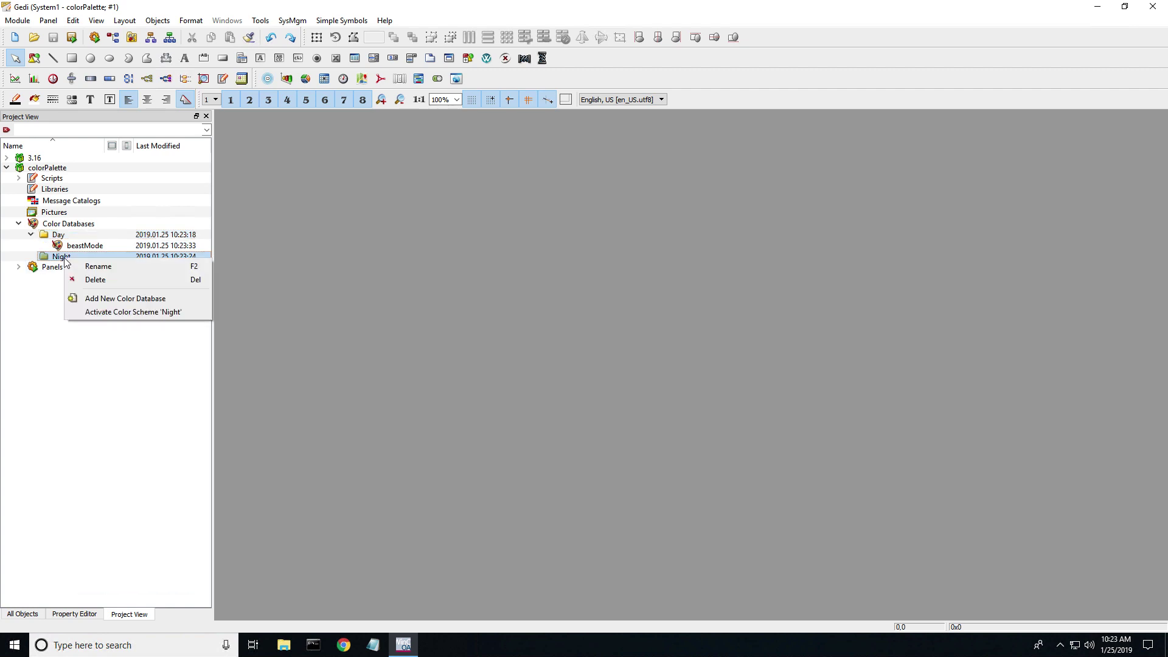
click(115, 299)
text(beastMode)
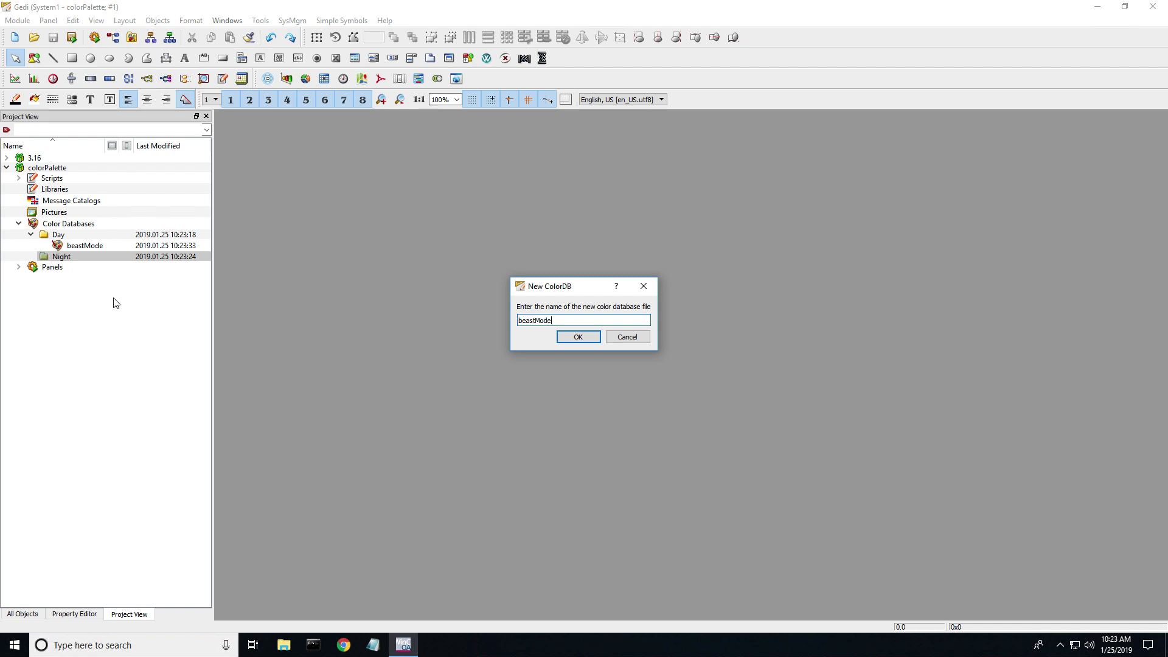
click(572, 338)
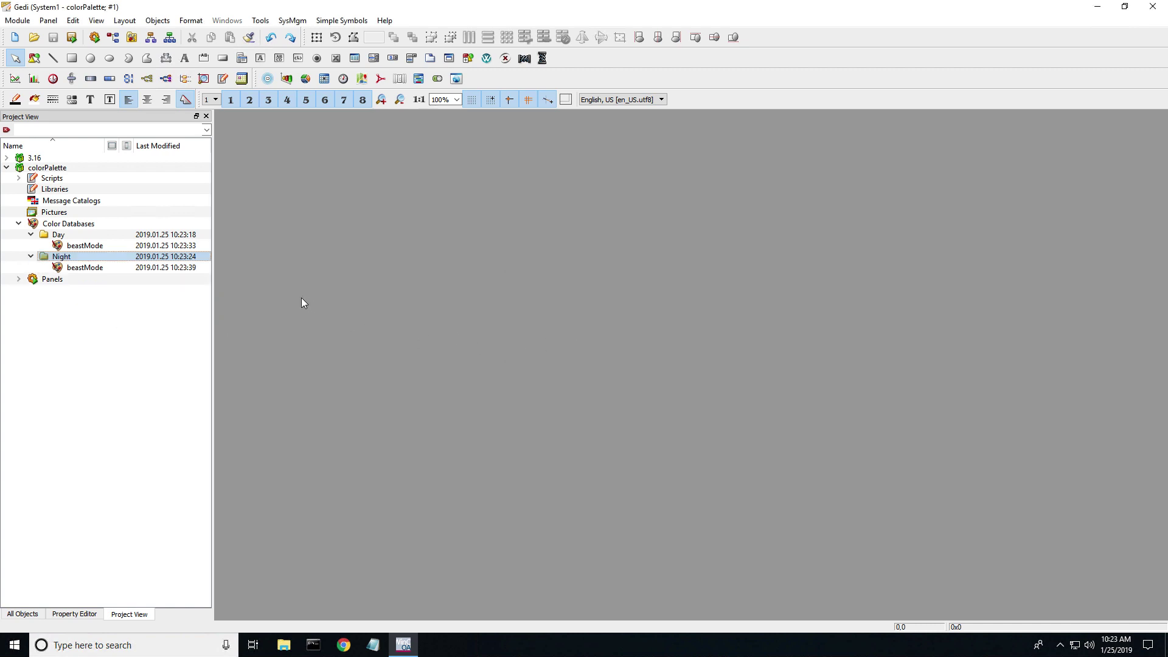
Step: Add a colour named background set to WF_HeadLine in Day's beastMode database
right_click(103, 246)
click(144, 256)
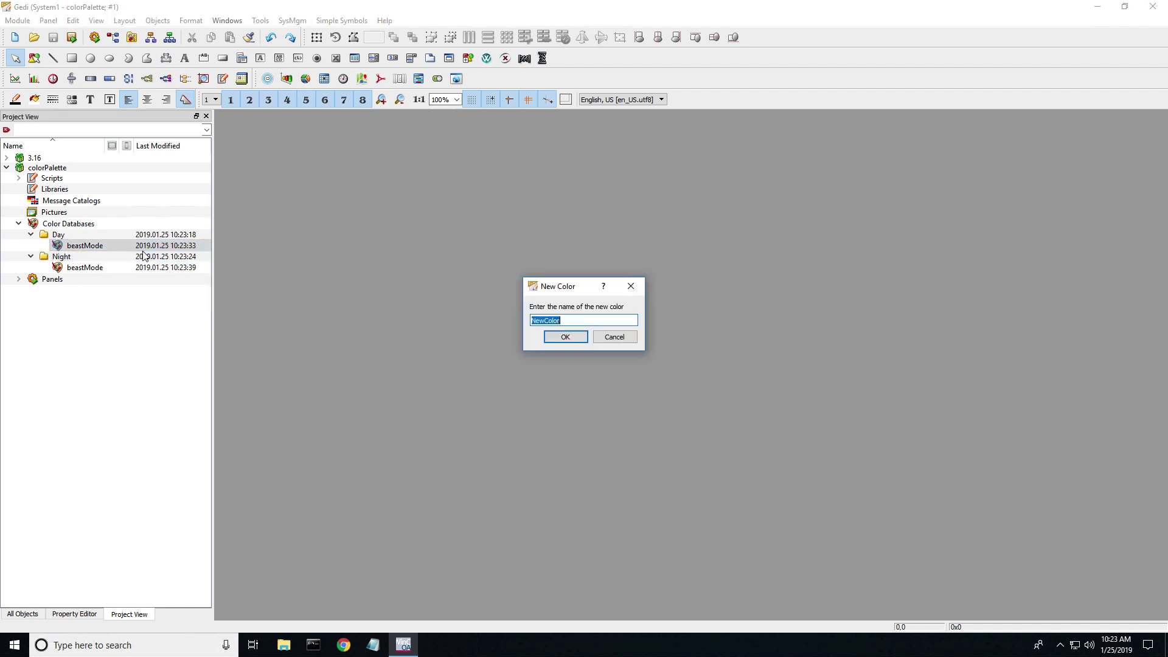
text(background)
key(Return)
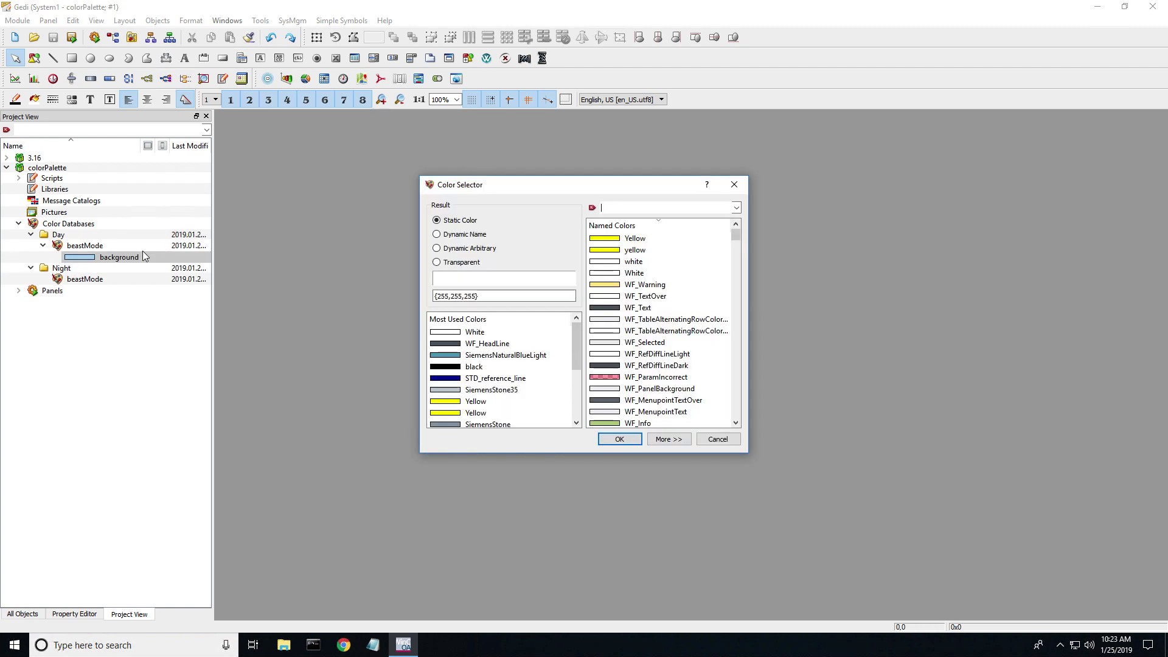
text(WF)
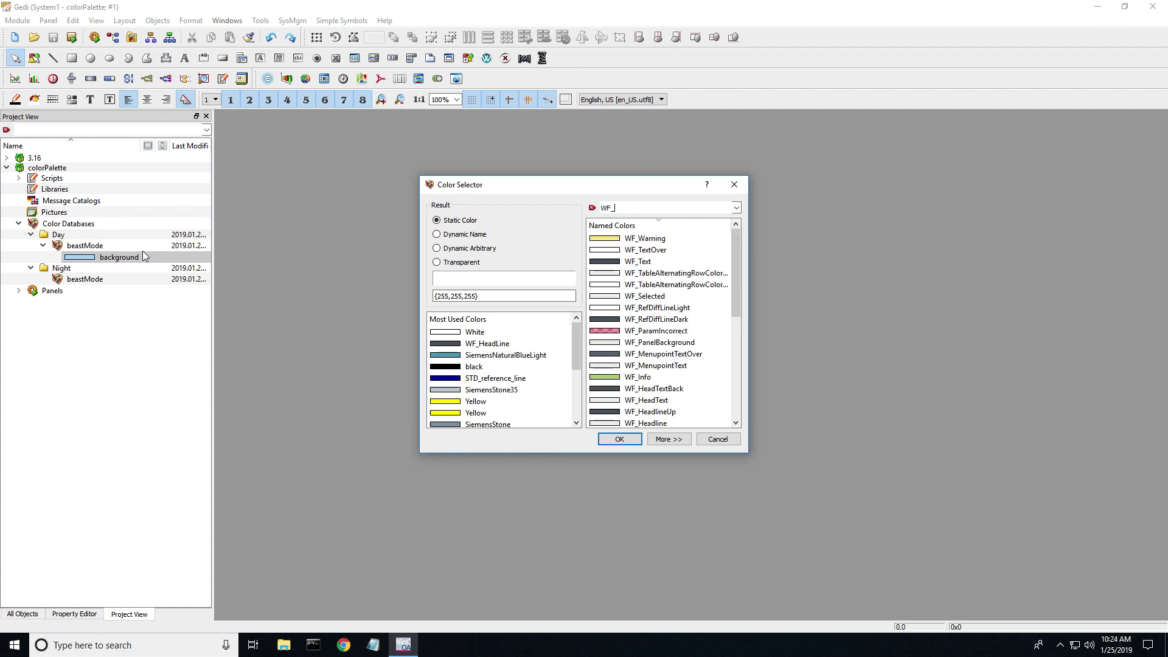
text(_hea)
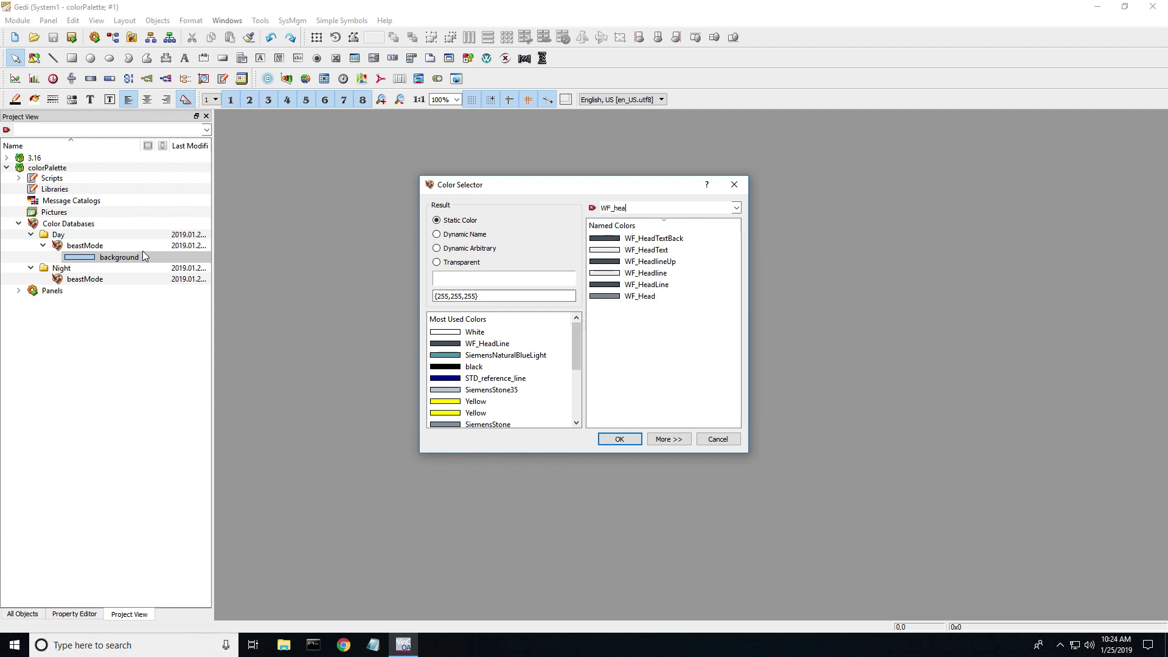
click(652, 288)
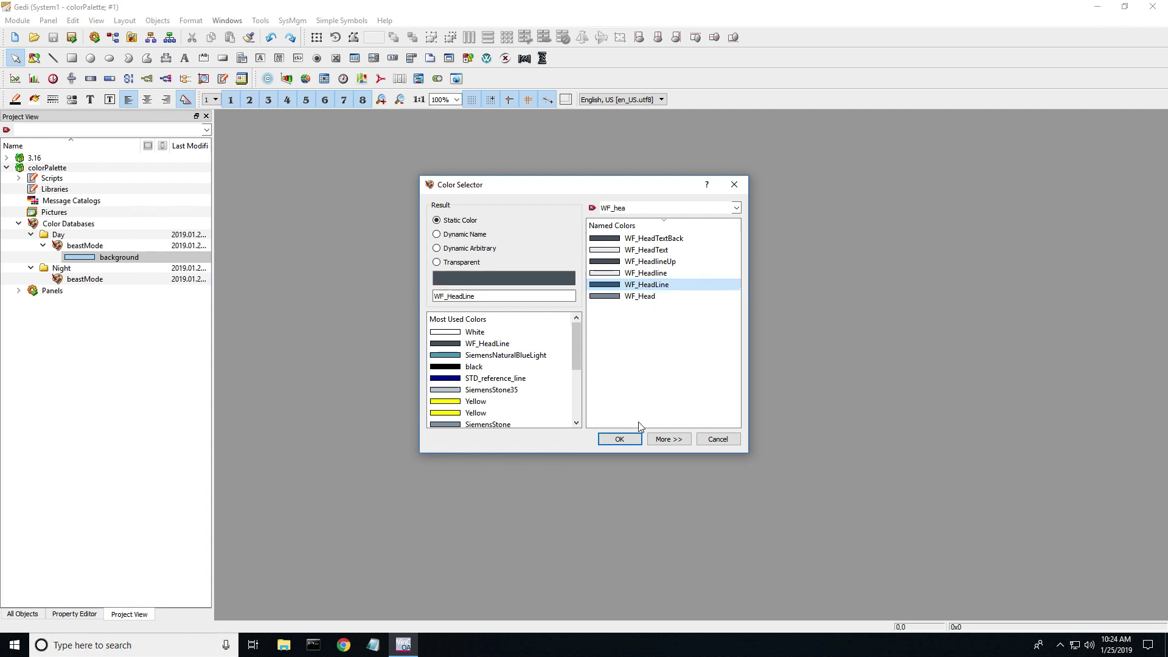
click(620, 439)
Step: Add a colour named foreground set to white in Day's beastMode database
click(88, 247)
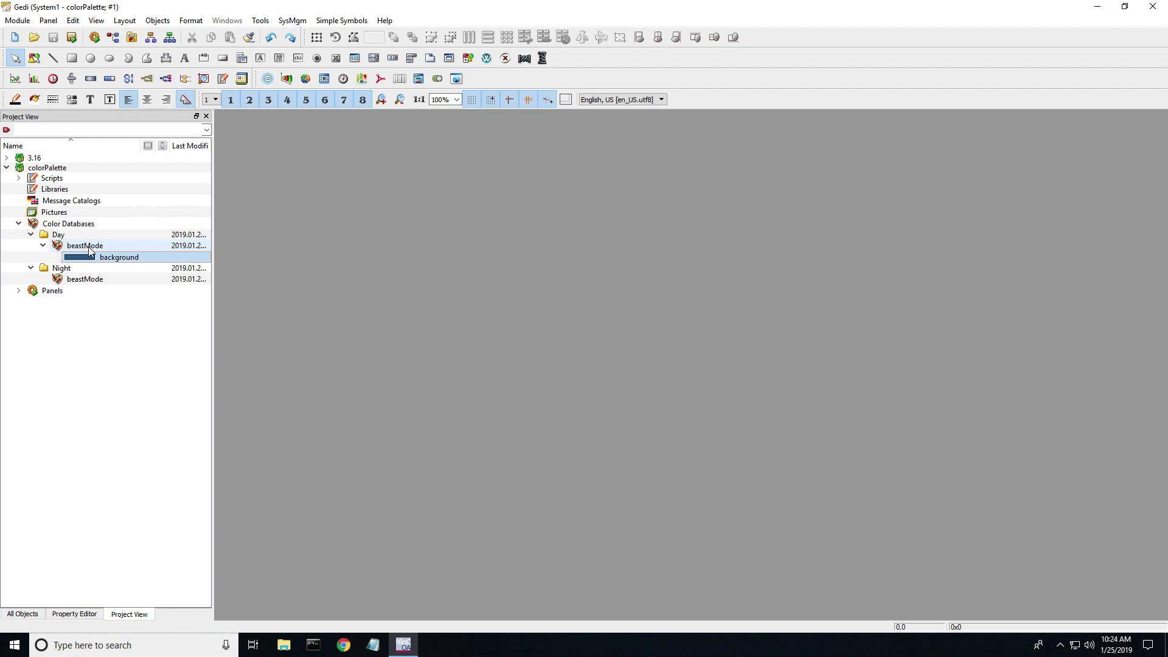
right_click(89, 247)
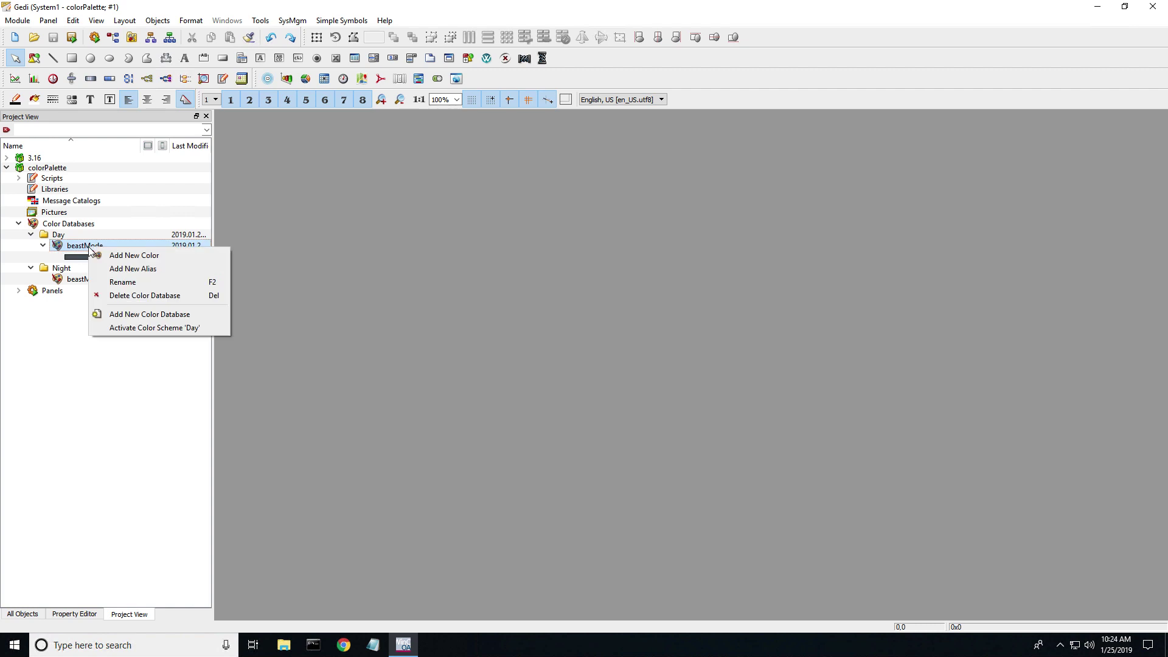
click(170, 258)
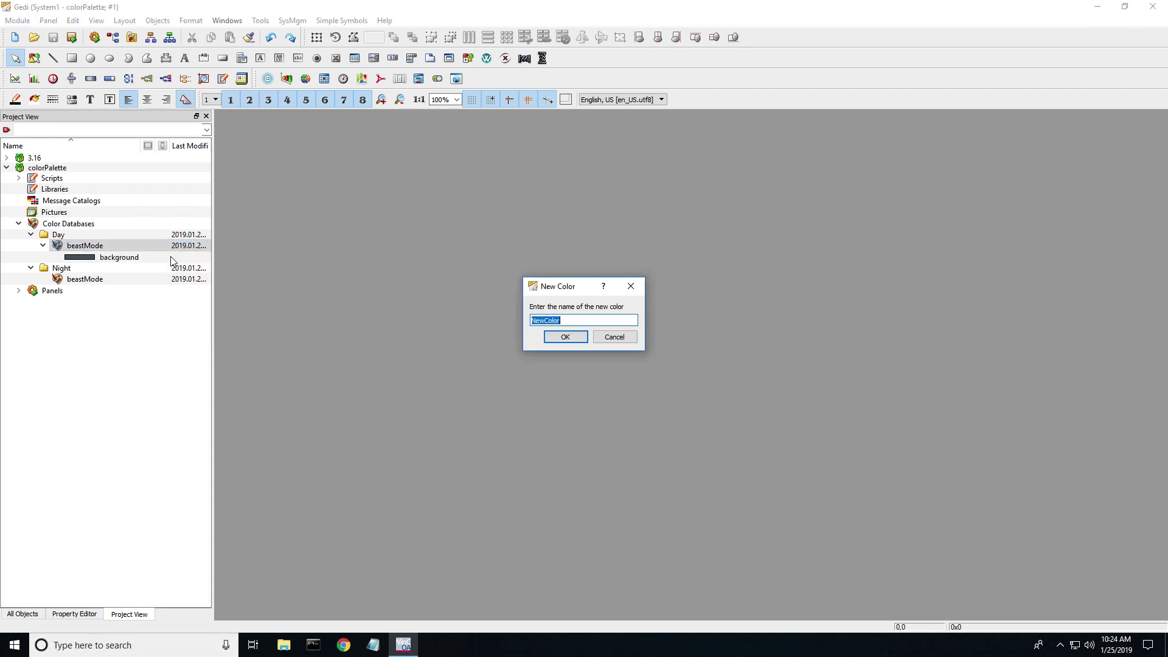
text(foreground)
key(Return)
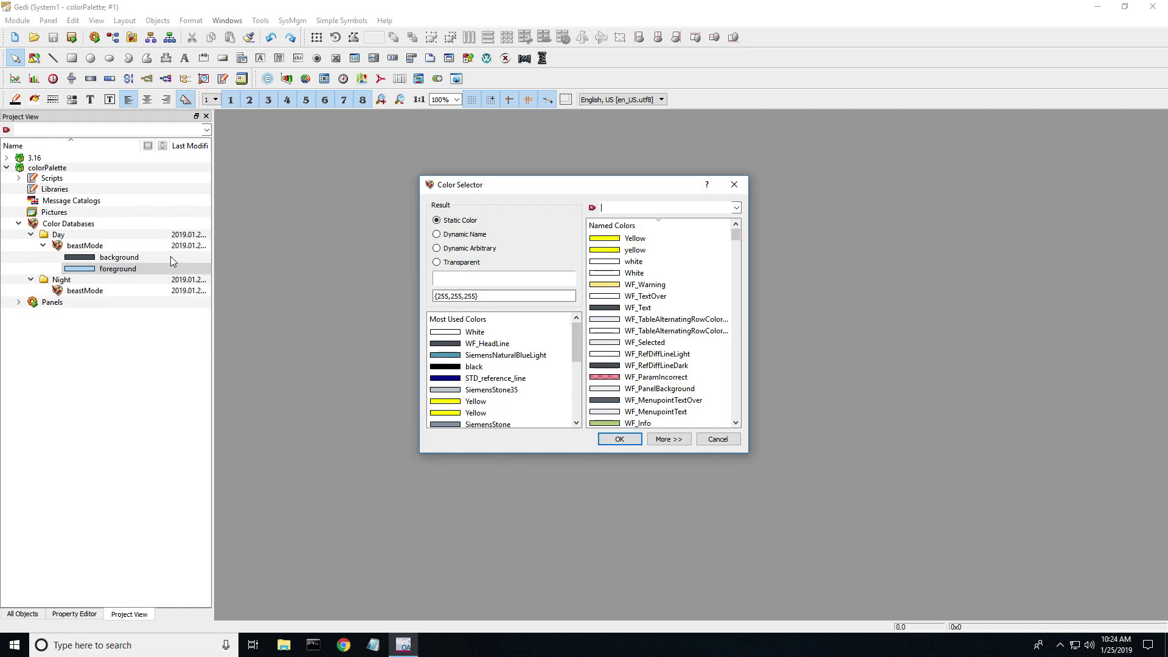
text(white)
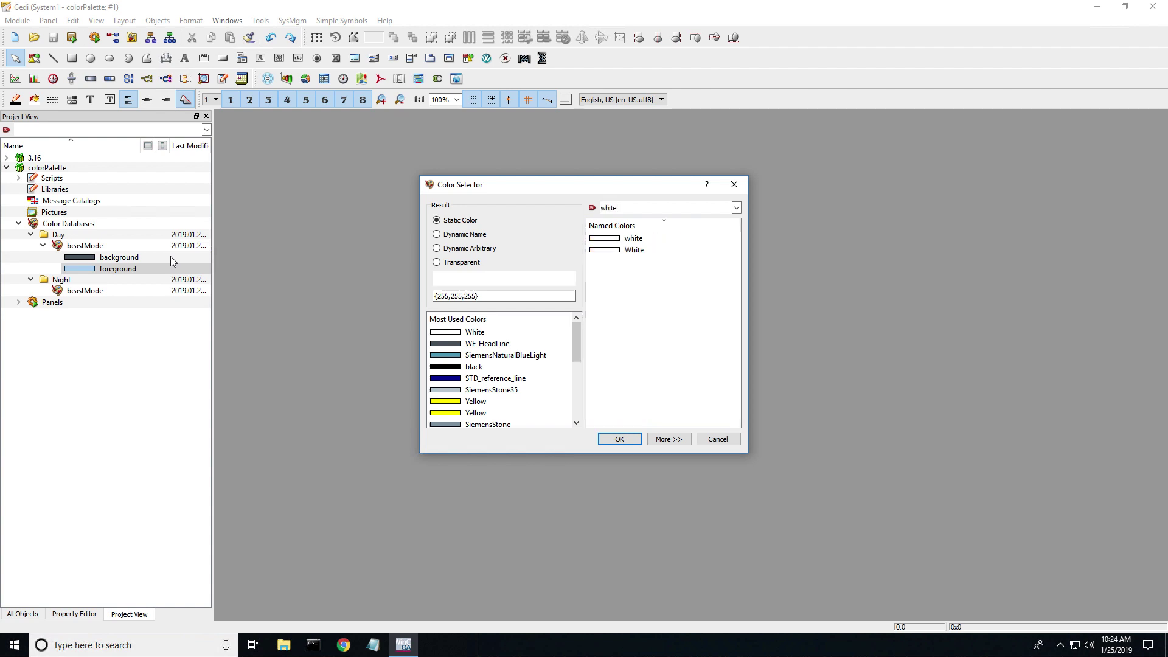
click(630, 239)
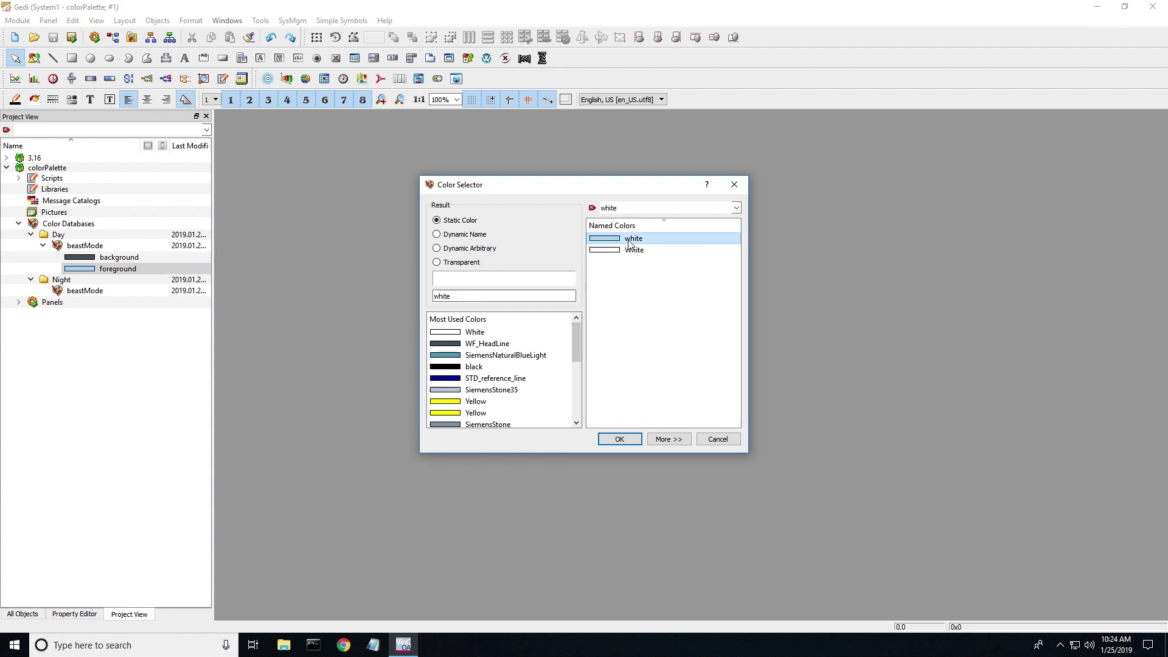
click(619, 439)
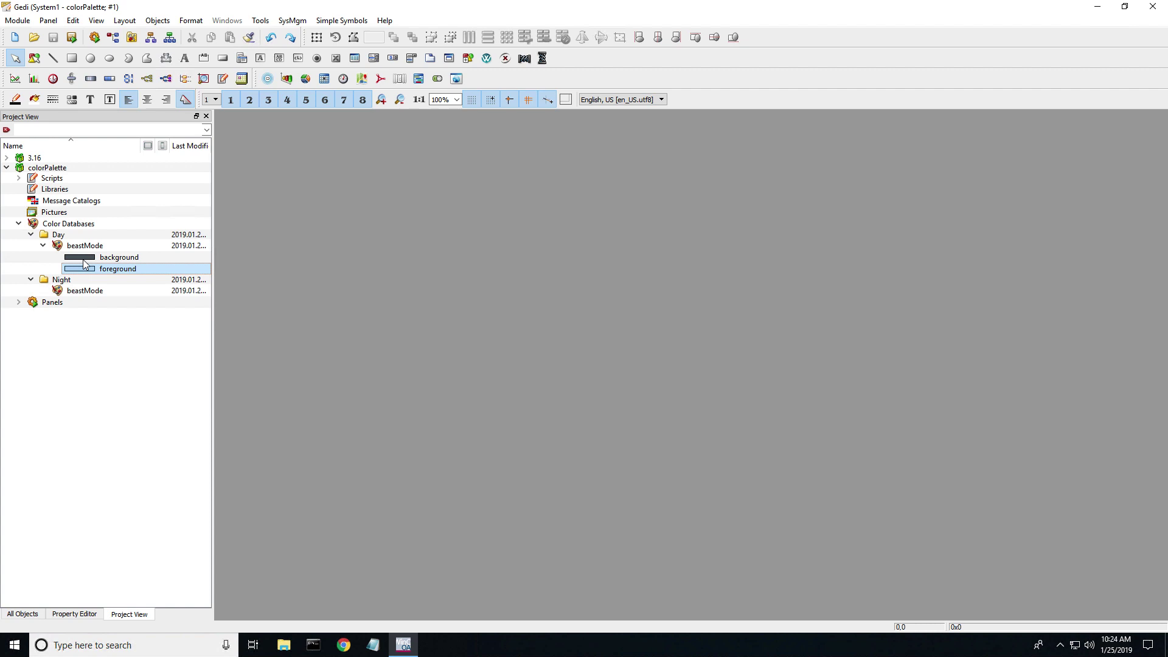
Step: Add buttonColorSwitch set to SiemensNaturalBlueLight to Day's beastMode, then widen the project panel
right_click(99, 250)
click(129, 254)
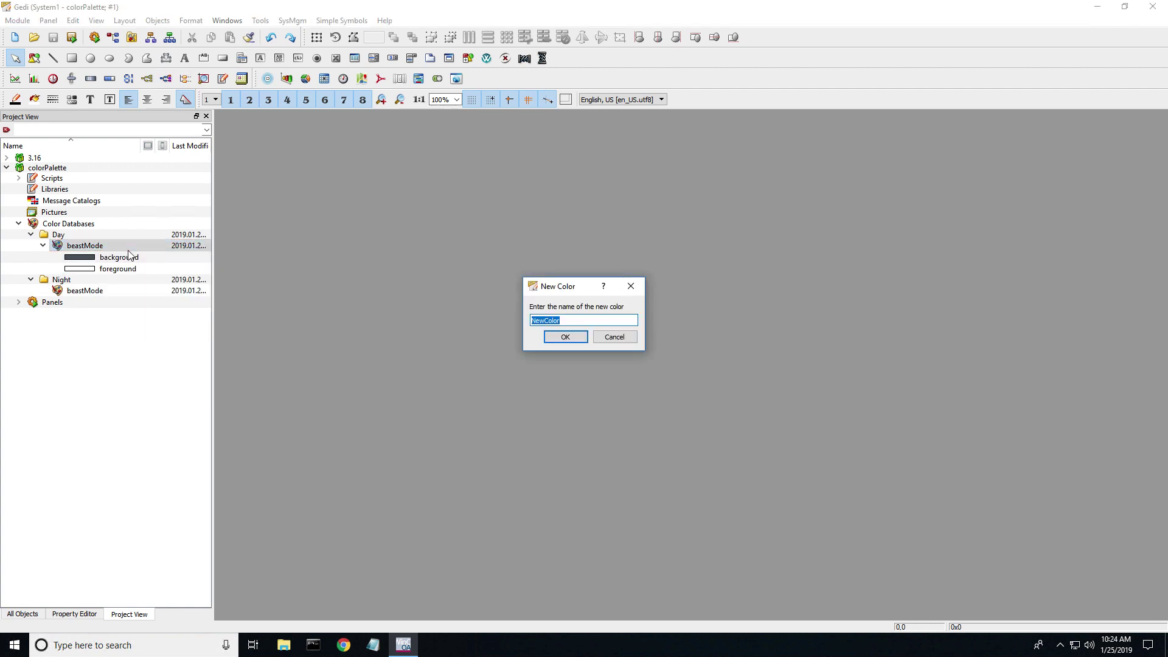
text(button)
key(Return)
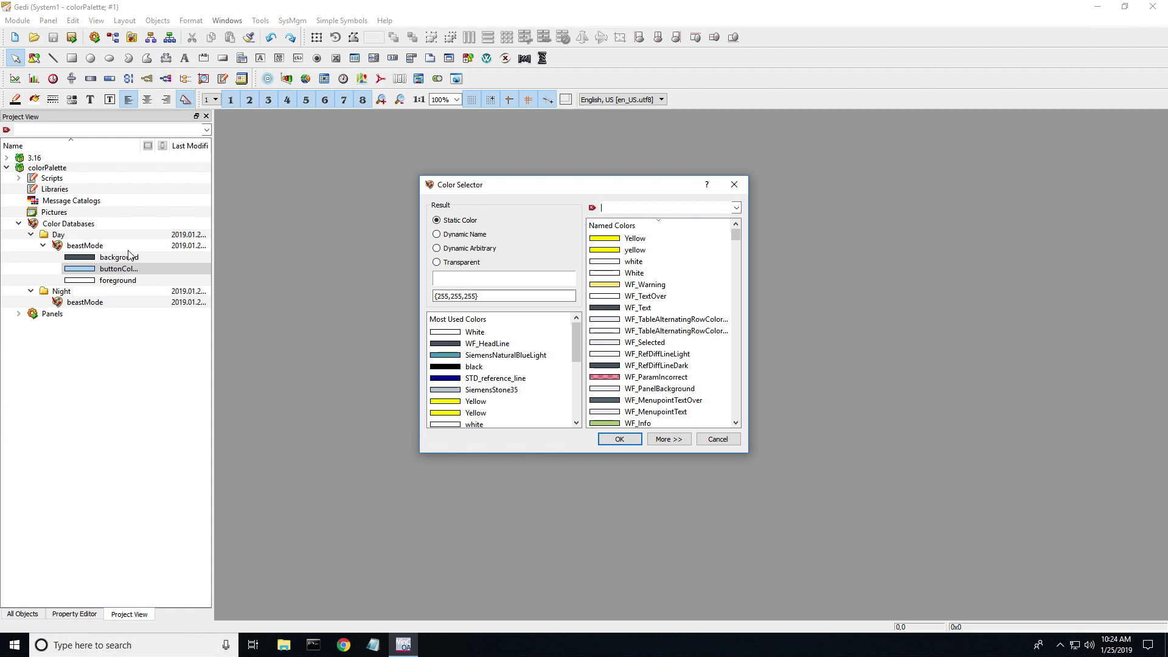
text(Siemens)
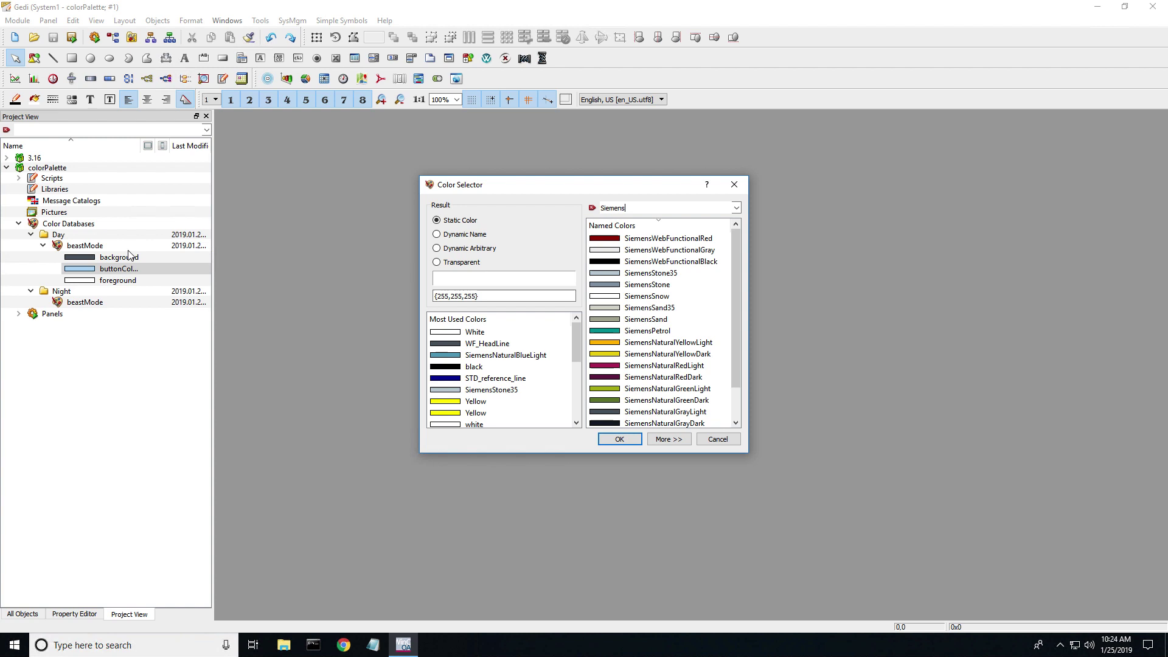
text(Na)
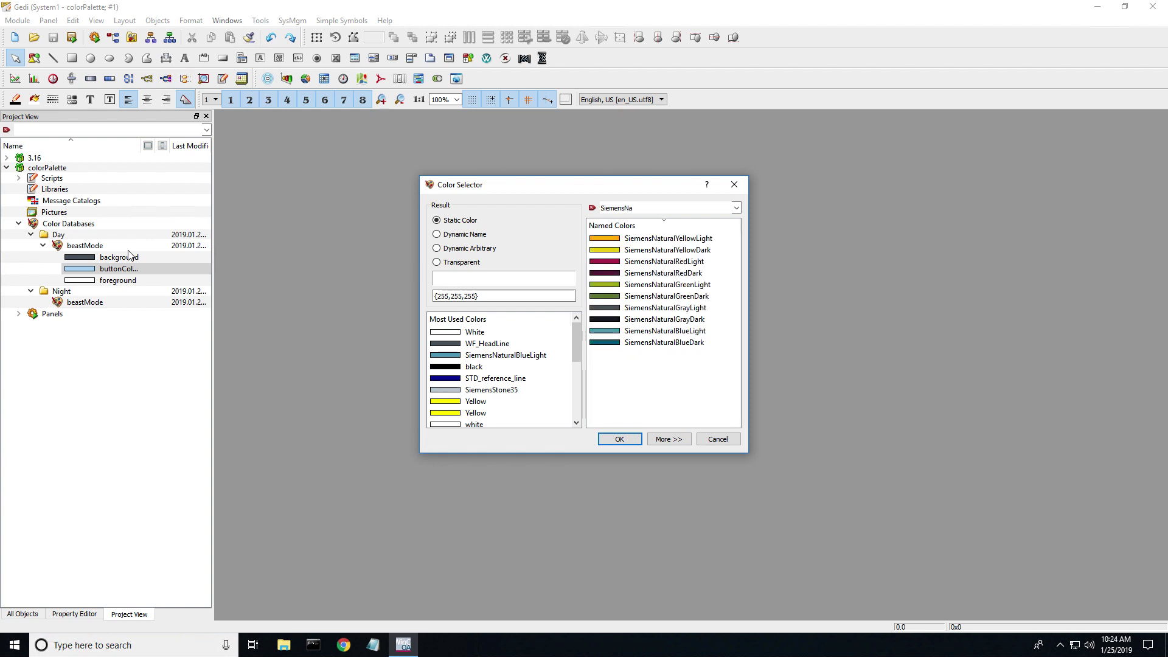
click(680, 331)
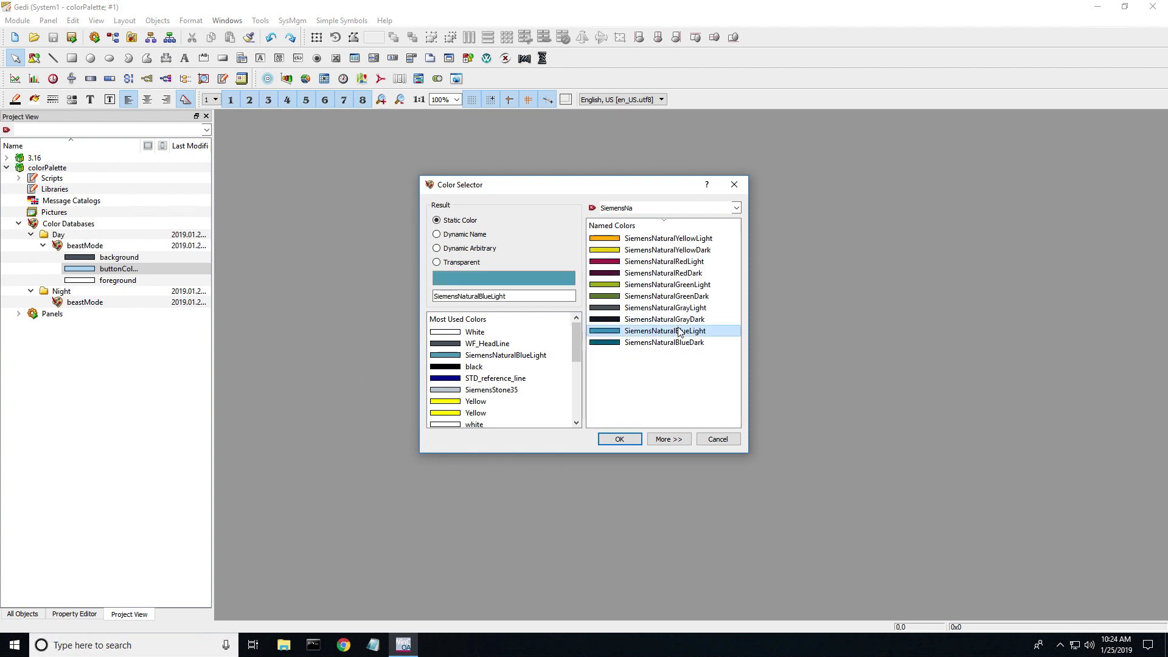
click(625, 437)
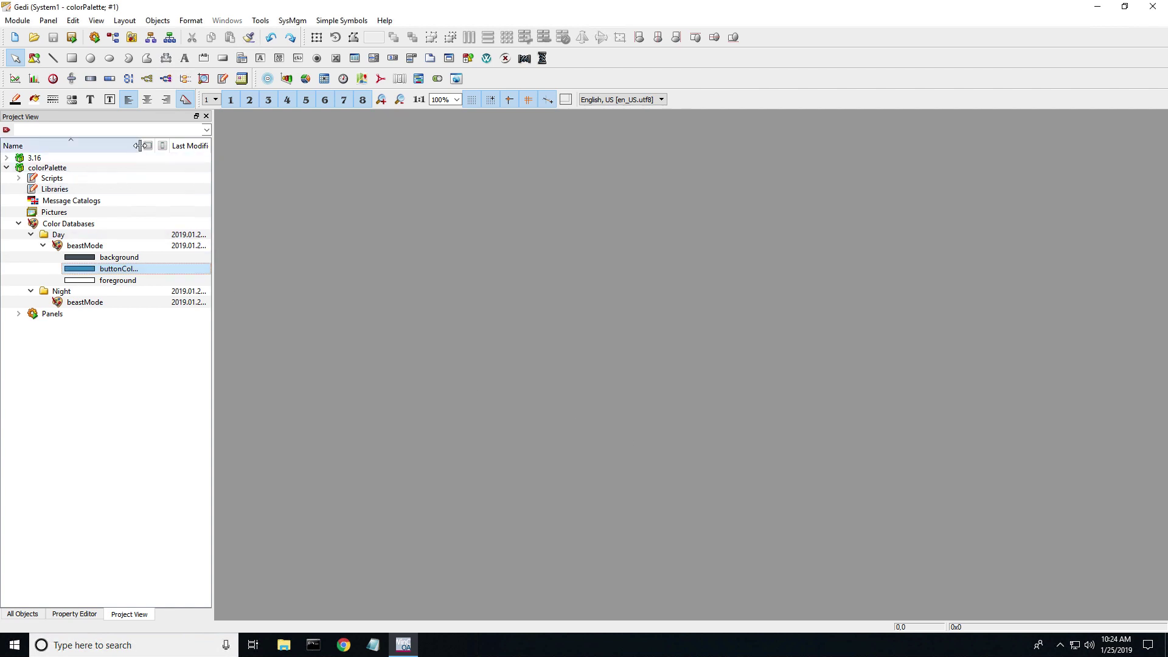
drag(141, 146, 186, 147)
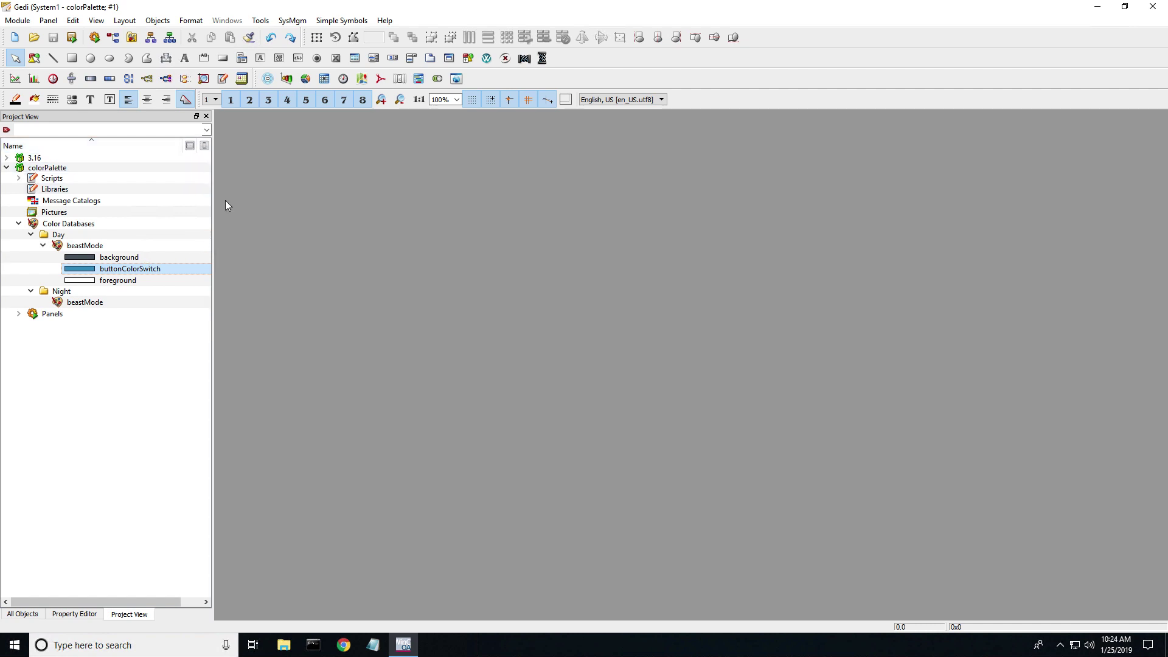
drag(212, 199, 289, 199)
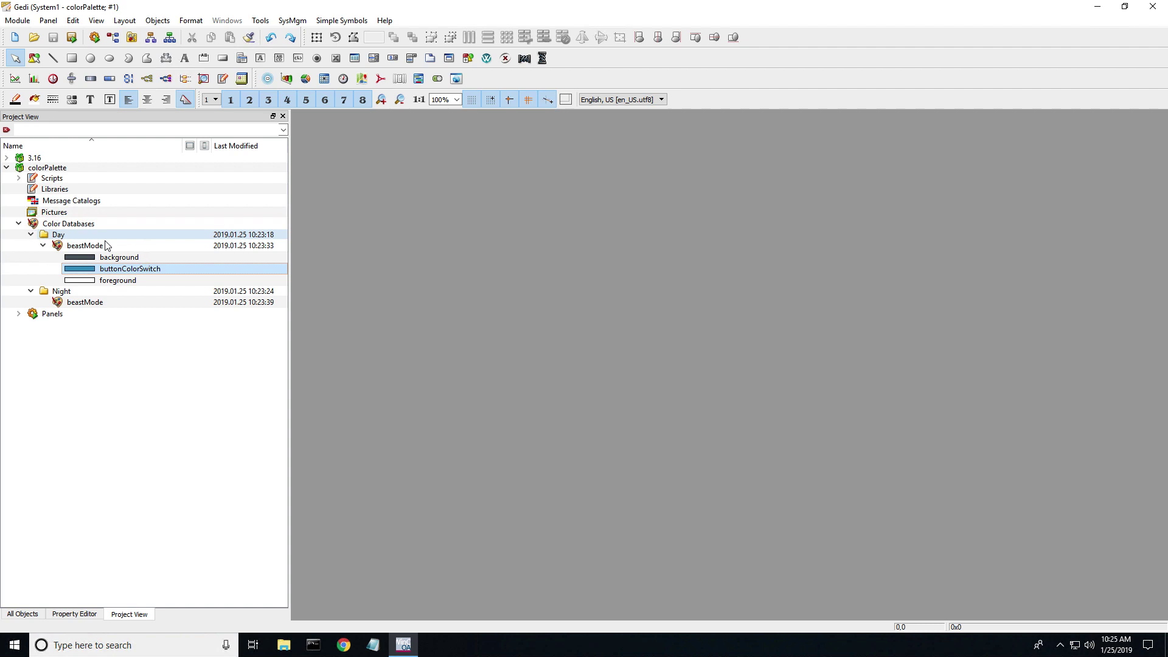
Step: Add a colour named buttonShadowColor, set to red, to Day's beastMode database
right_click(100, 246)
click(128, 252)
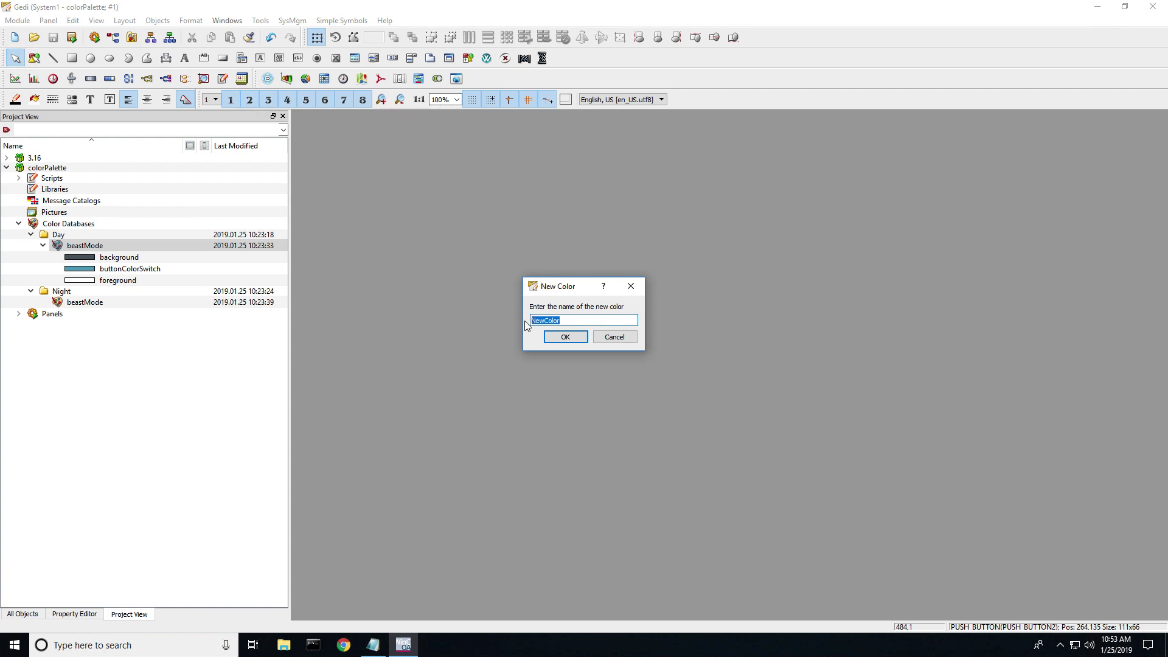
text(buttonShado)
key(Return)
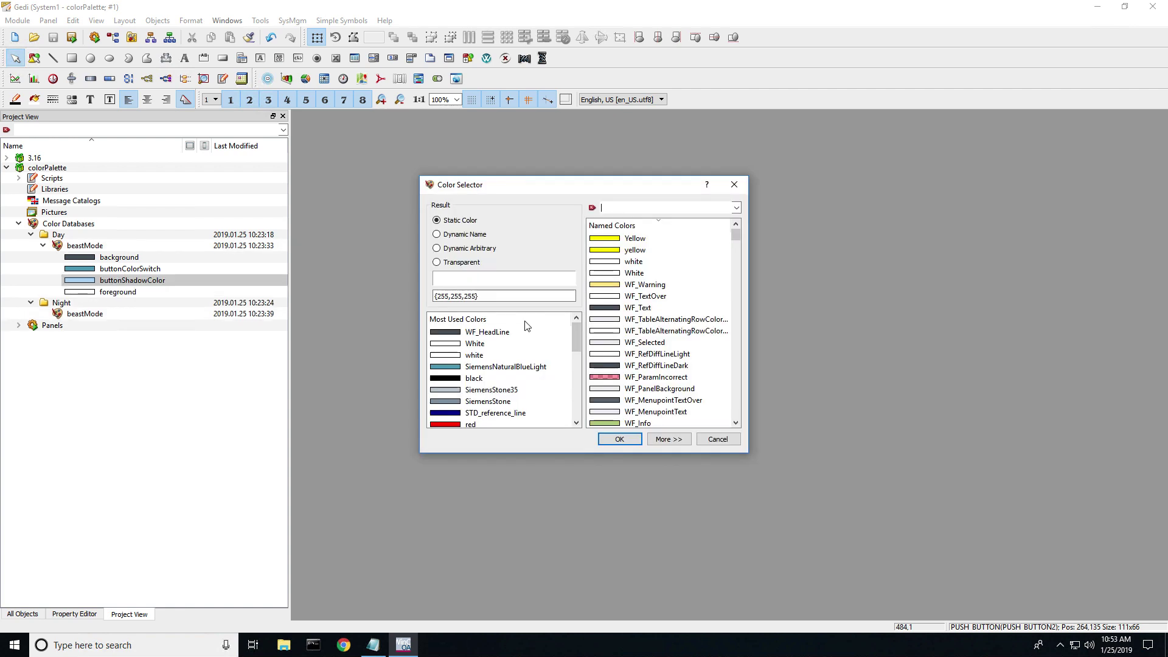
text(red)
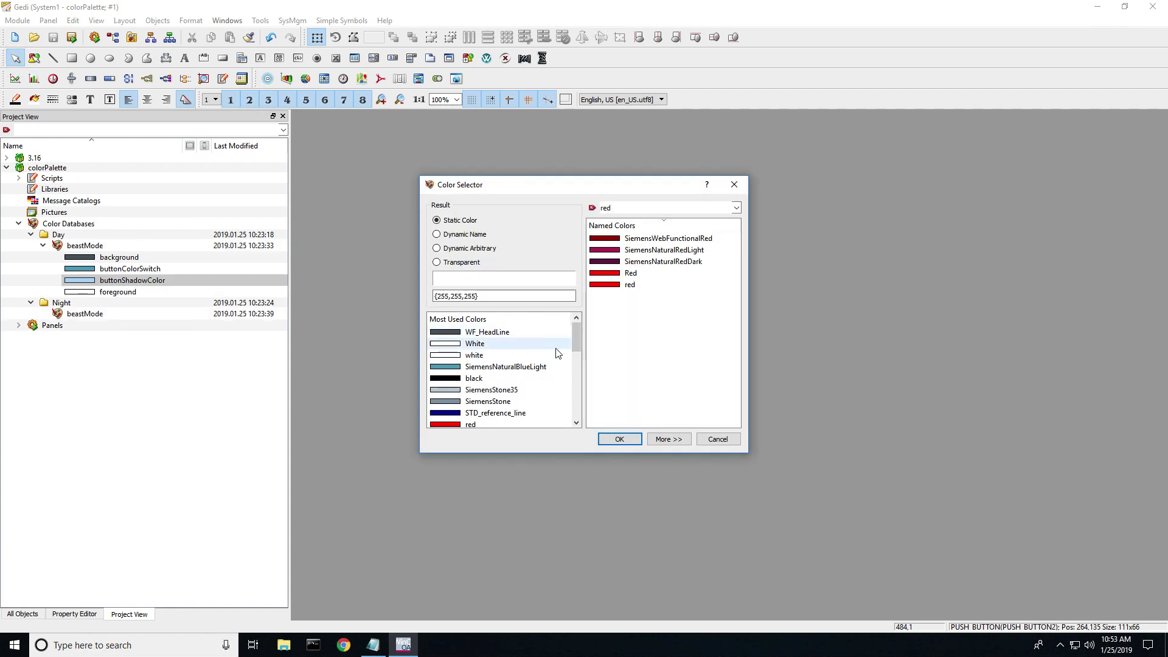
click(639, 288)
click(625, 436)
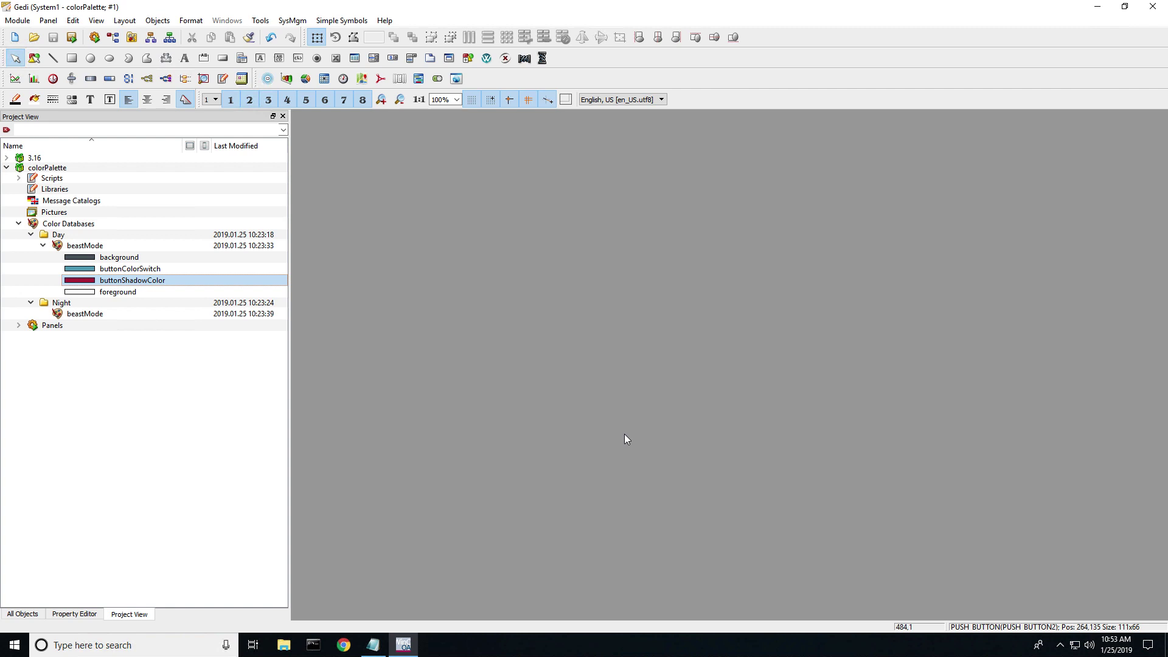
Step: Add a white background colour to Night's beastMode database
right_click(161, 313)
click(172, 321)
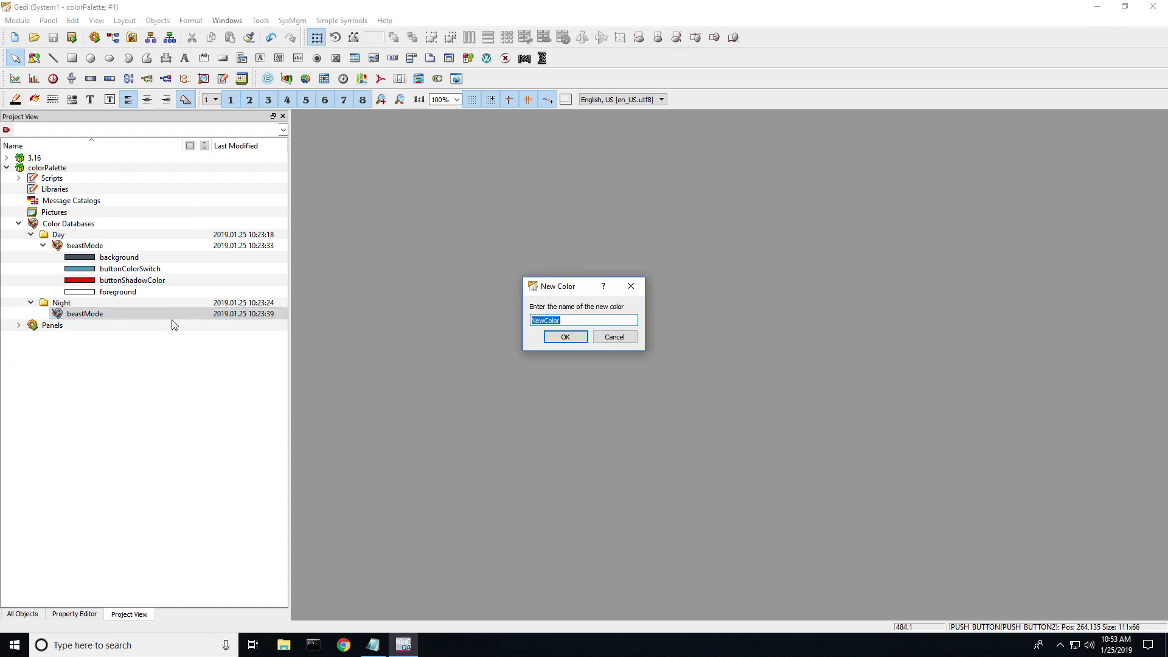
text(background)
key(Return)
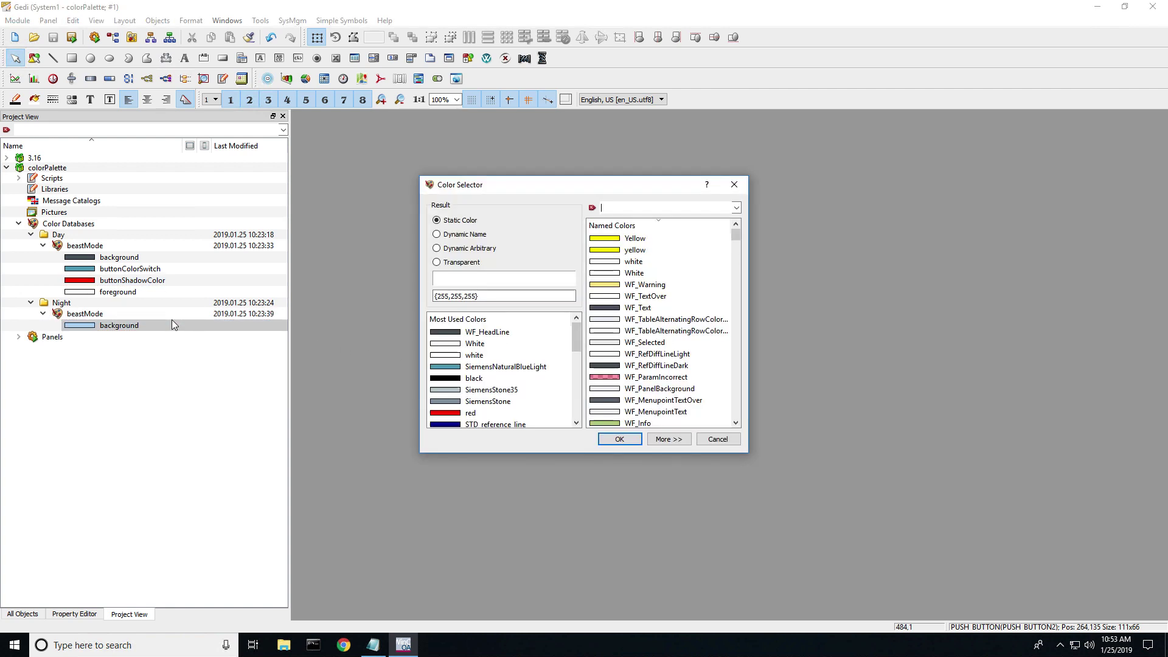
text(white)
click(635, 239)
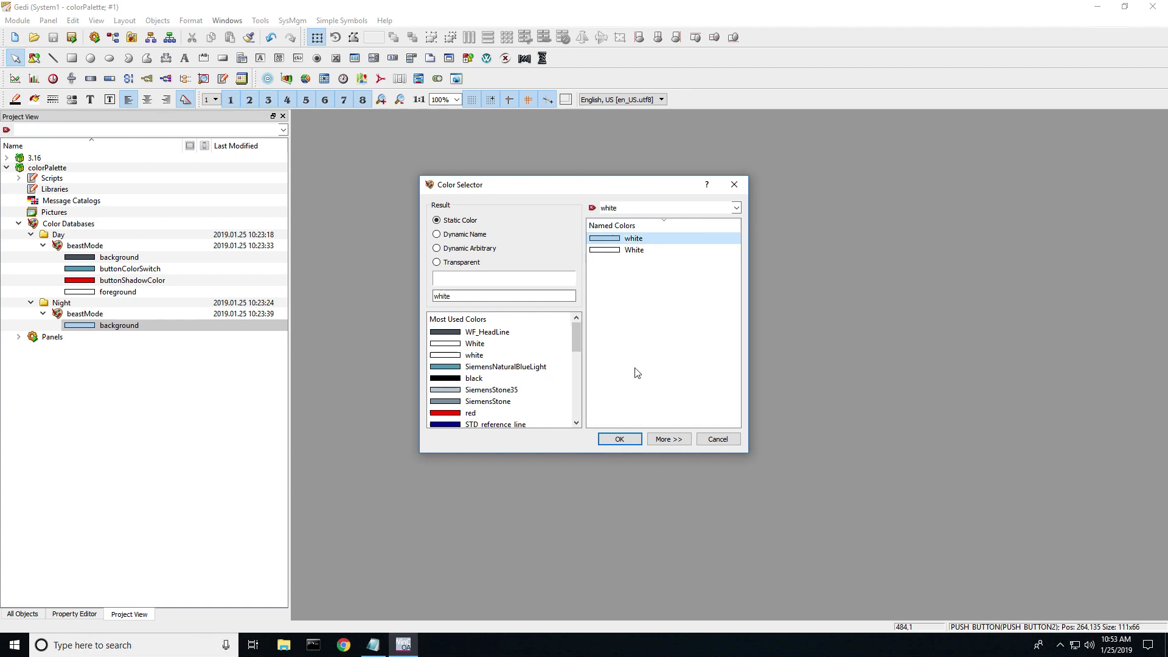
click(619, 439)
Step: Add a foreground colour set to WF_HeadLine to Night's beastMode database
click(190, 316)
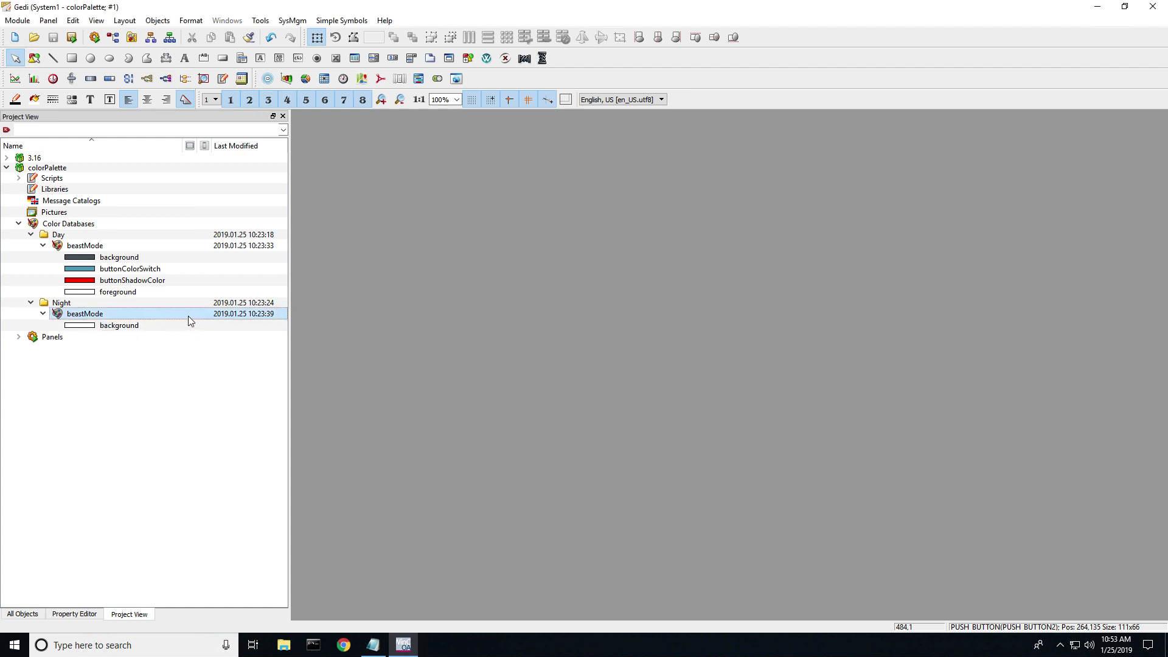
right_click(109, 312)
click(155, 316)
text(foreground)
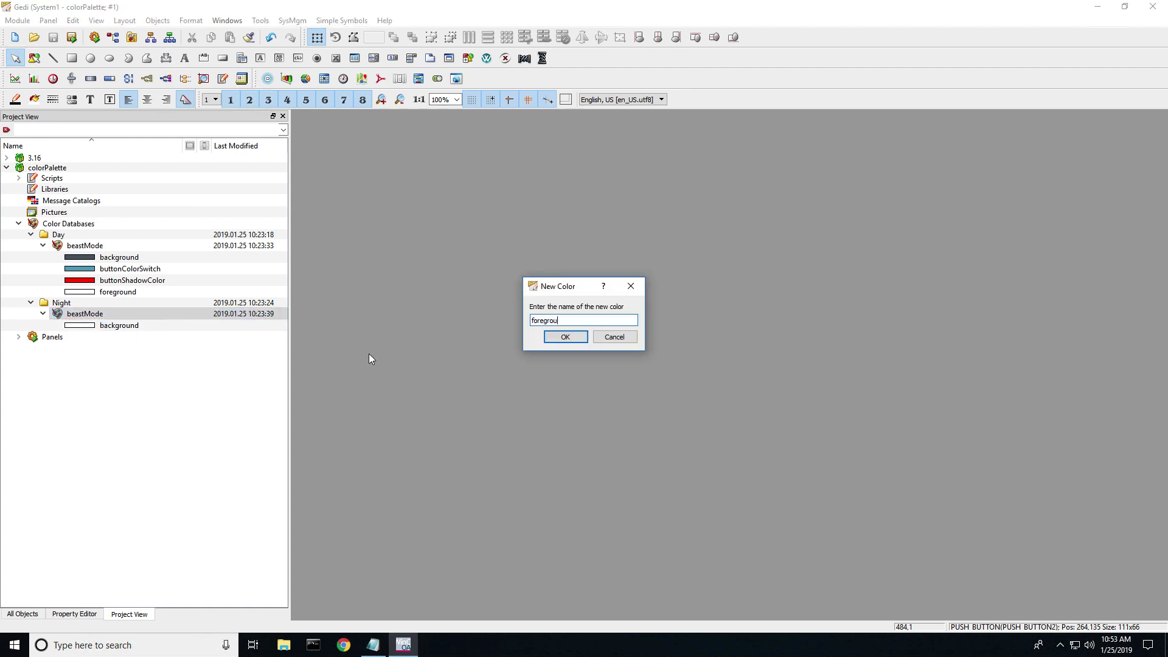
key(Return)
text(WF_hea)
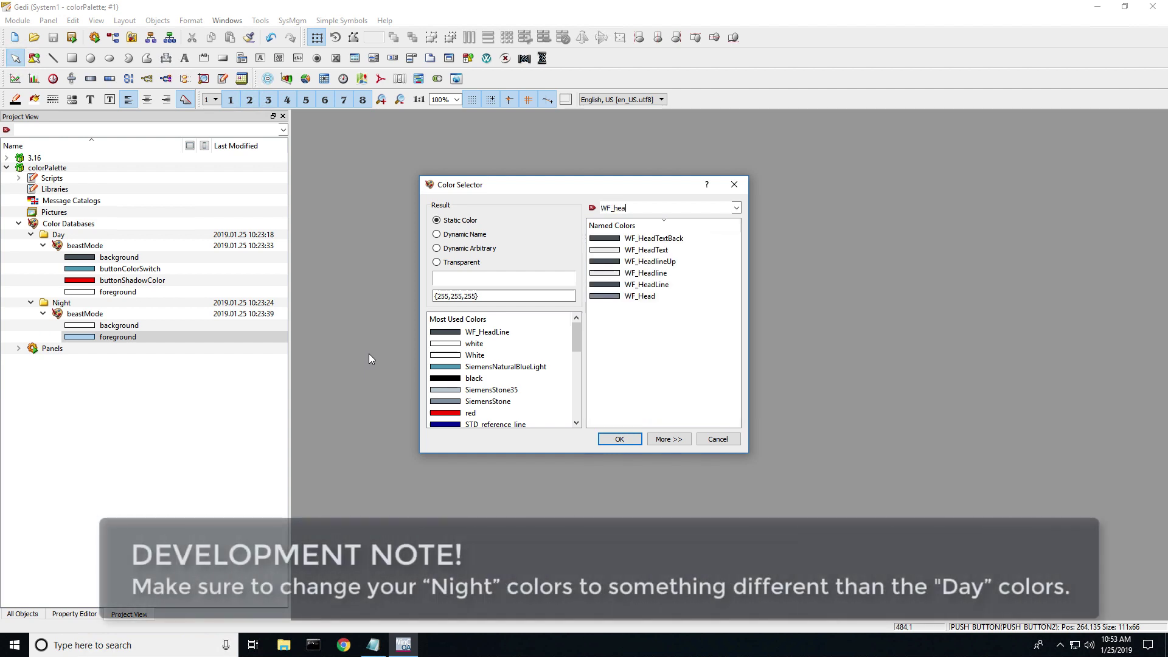
click(662, 285)
click(620, 439)
Step: Add buttonColorSwitch set to SiemensStone to Night's beastMode database
right_click(121, 313)
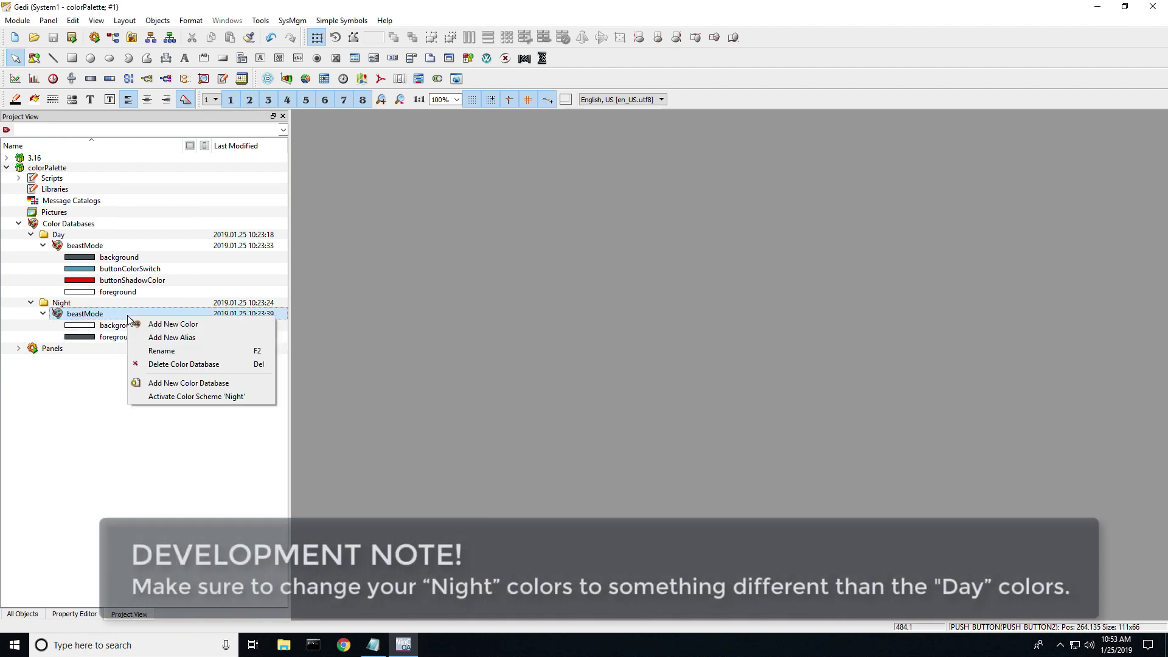
click(152, 327)
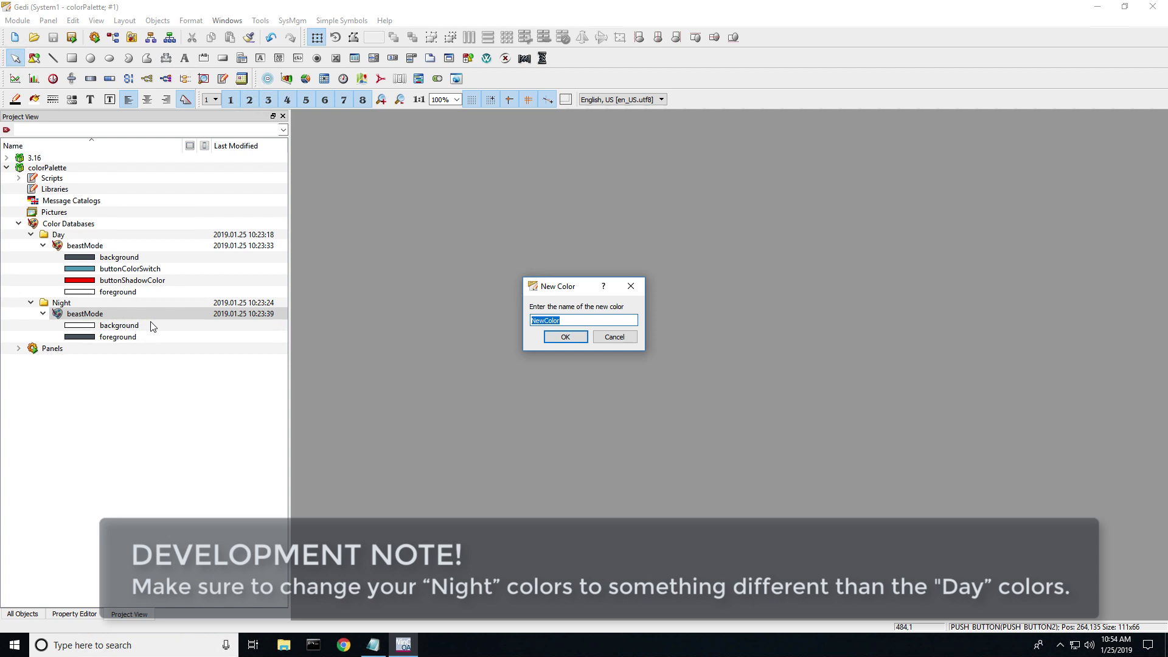
text(buttonColorSwitch)
key(Return)
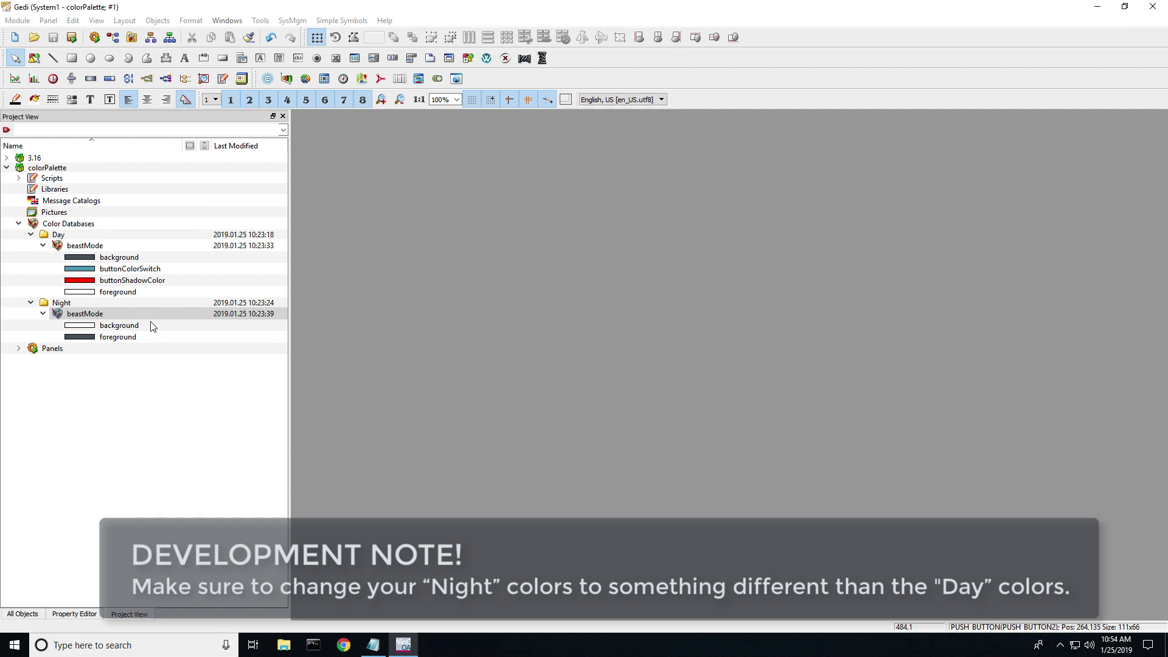
text(SiemensSt)
click(647, 250)
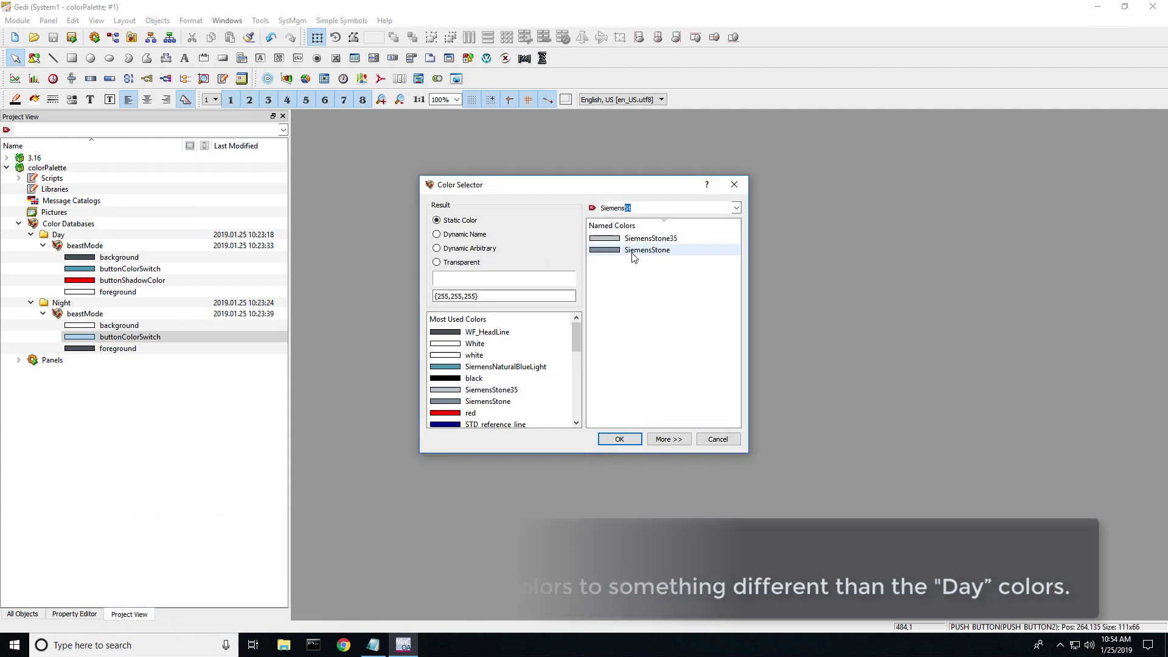
click(619, 439)
Step: Add a green buttonShadowColor to Night's beastMode database
right_click(122, 315)
click(144, 325)
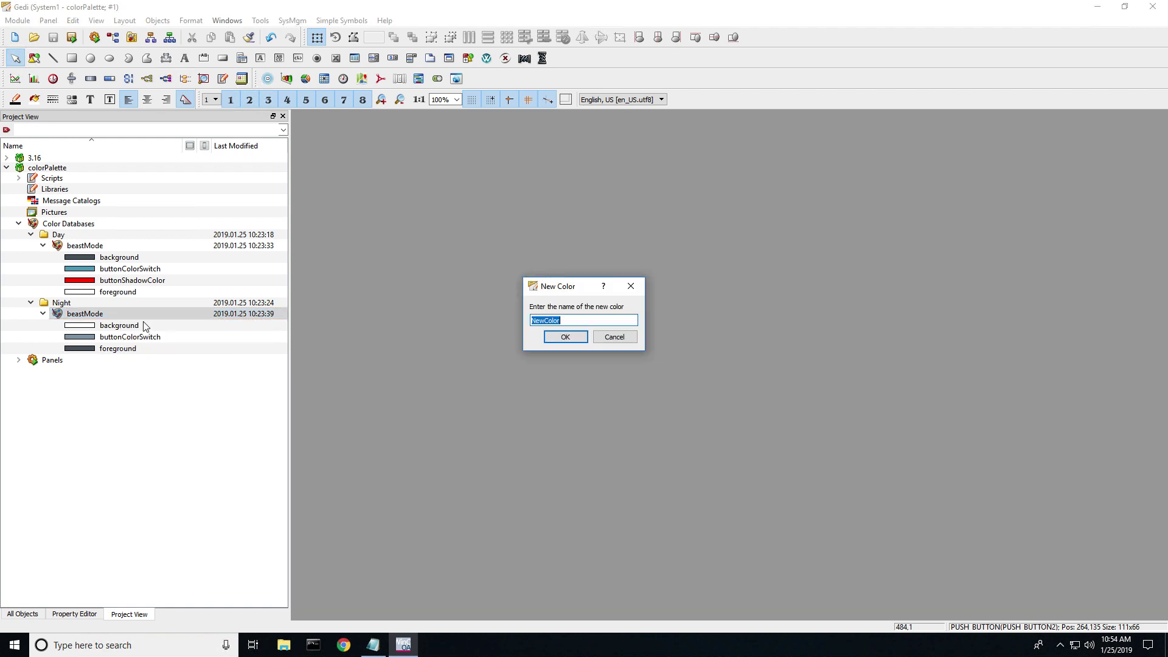
text(buttonShadowColor)
key(Return)
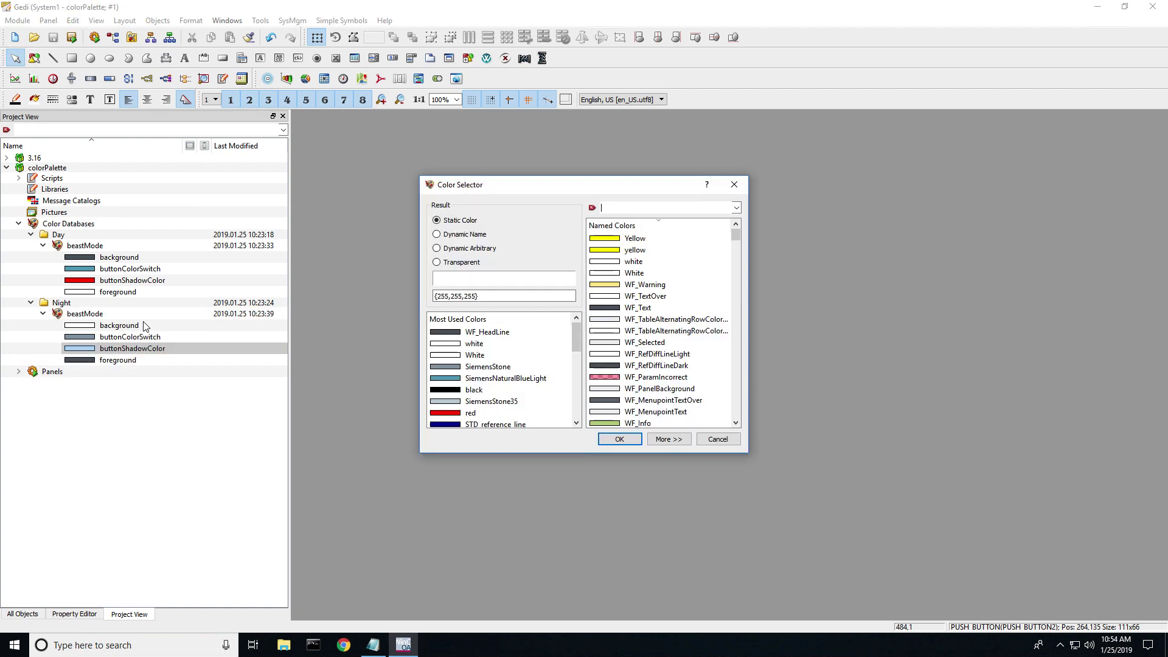
click(635, 249)
click(619, 438)
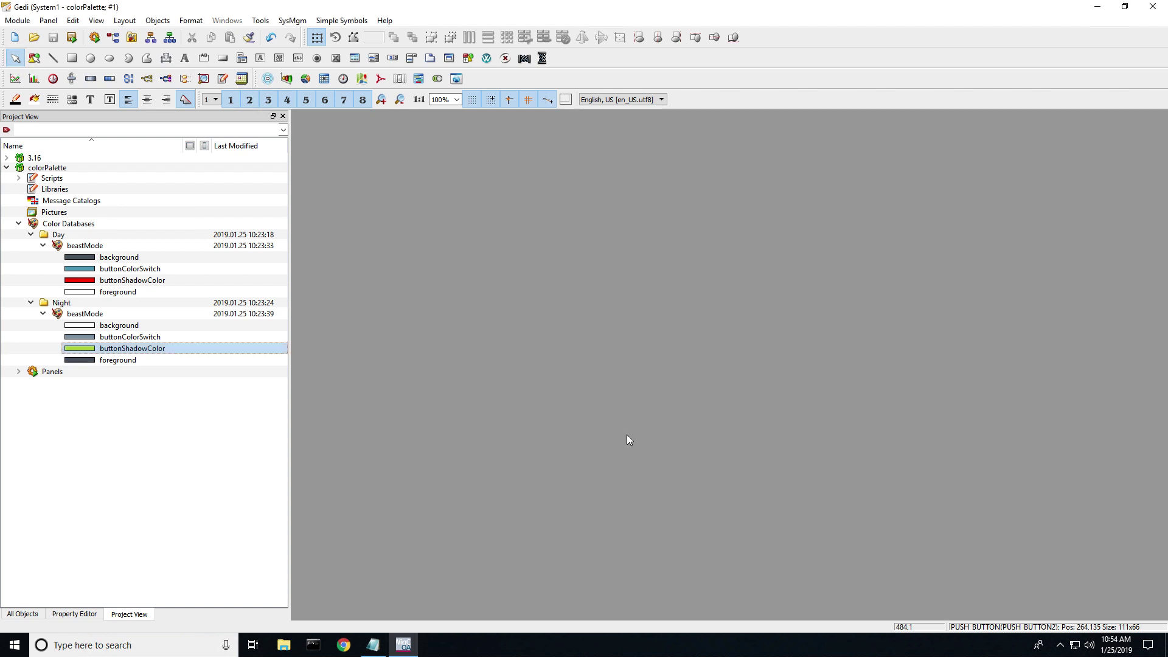
Step: On a new panel, draw a push button 111 wide
click(14, 37)
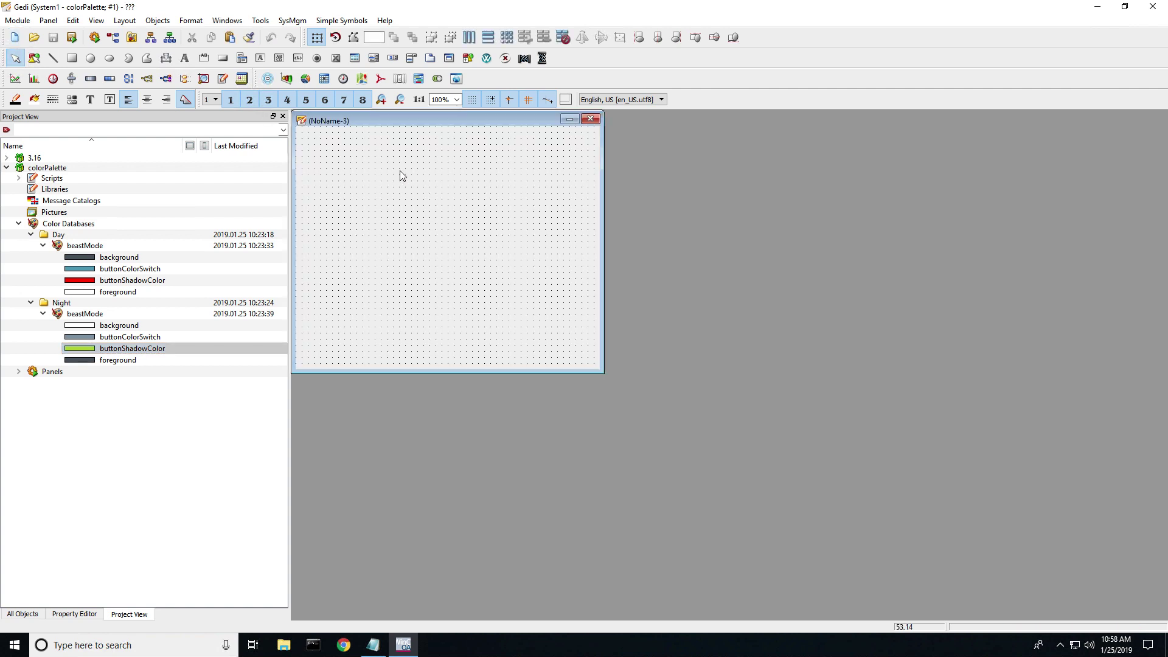
click(222, 58)
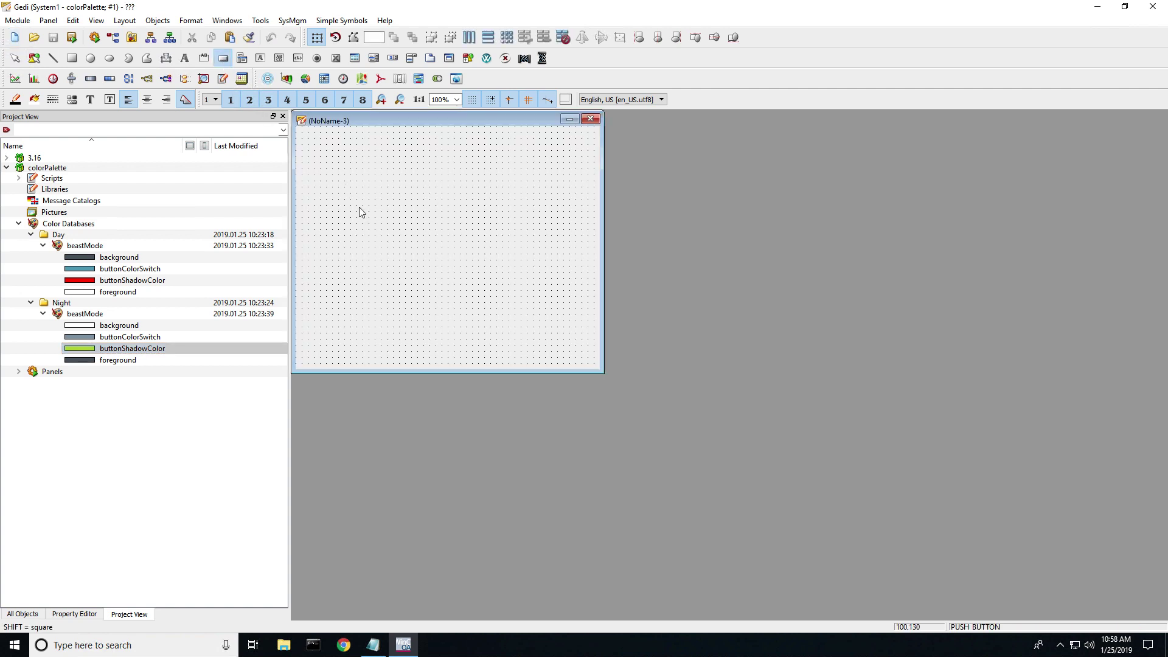
mouse_move(356, 203)
mouse_down()
mouse_move(430, 216)
mouse_move(426, 256)
mouse_move(432, 246)
mouse_up()
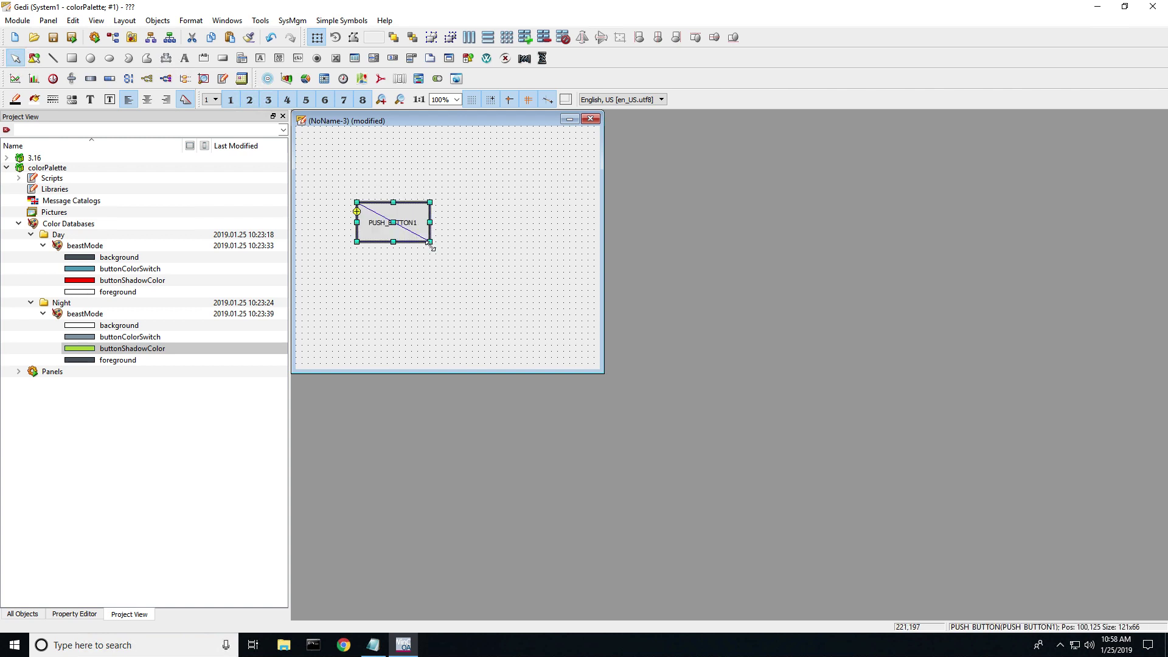
drag(430, 243, 424, 243)
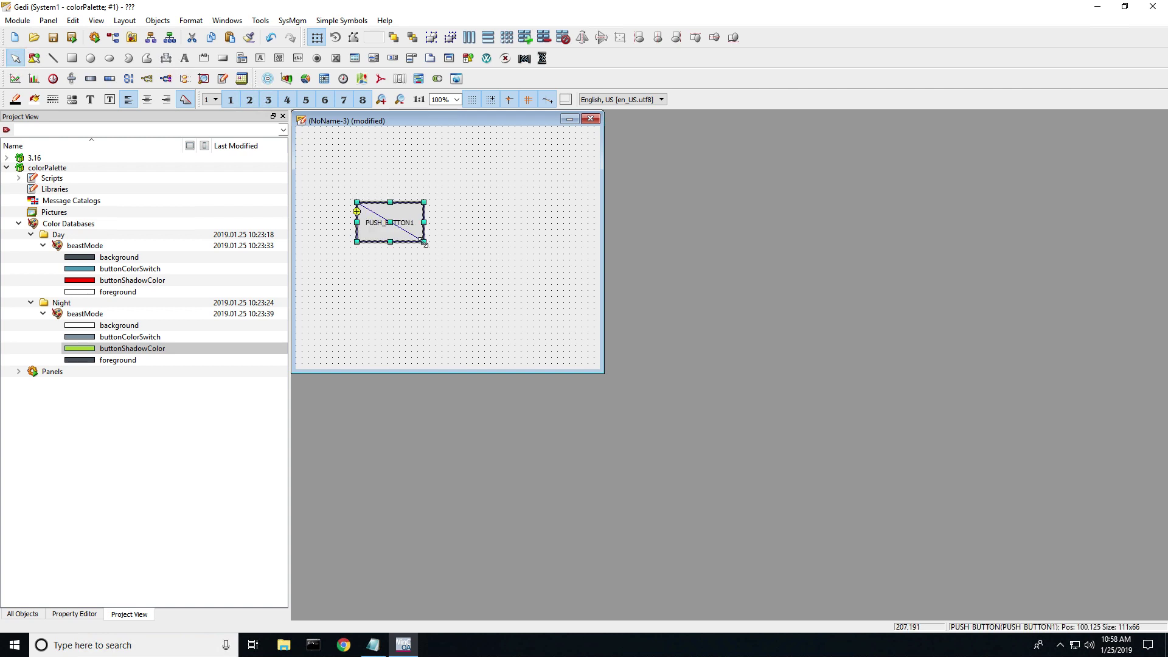
Step: Set the push button's Border Style to None
click(80, 615)
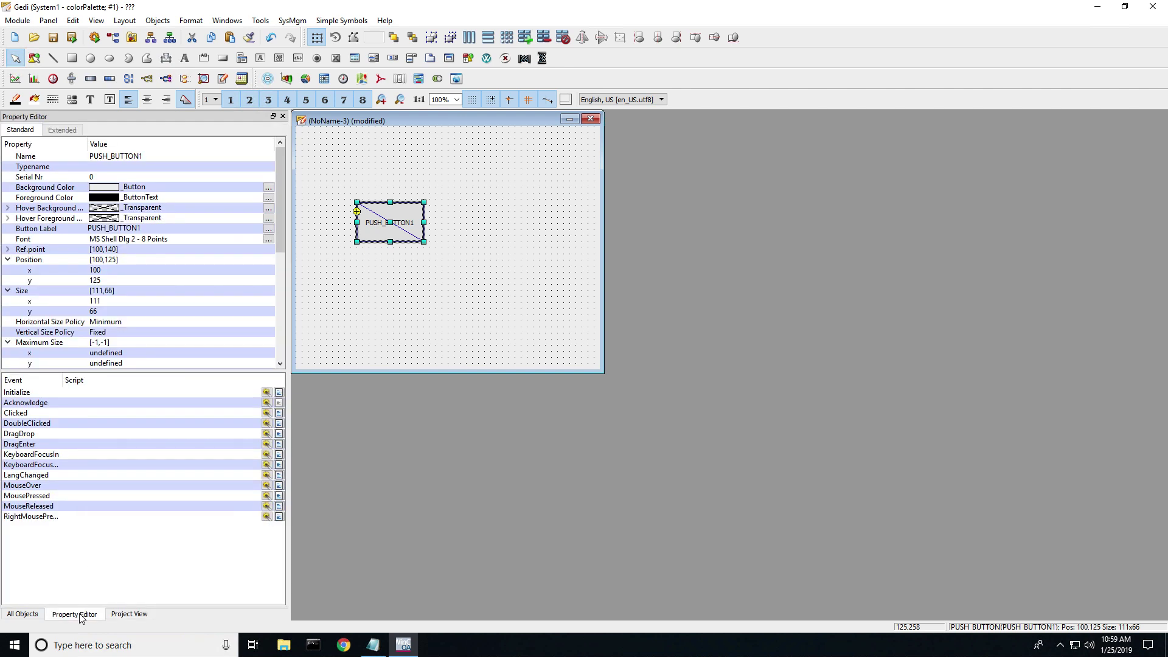
drag(277, 216, 272, 288)
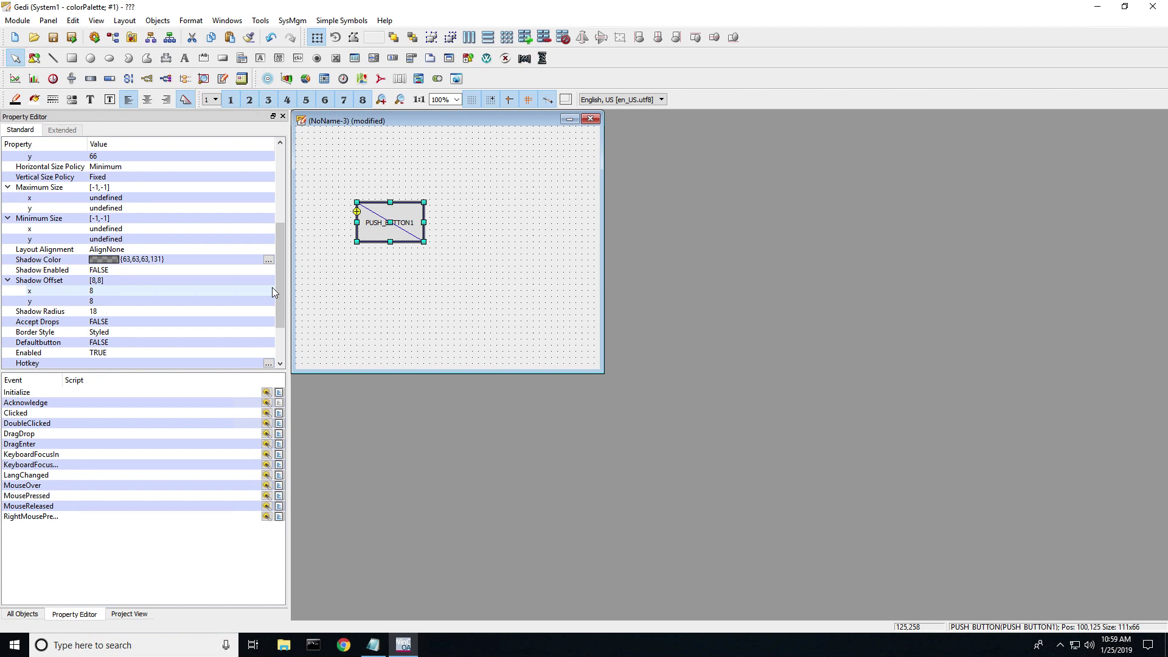
click(189, 332)
click(188, 332)
click(186, 346)
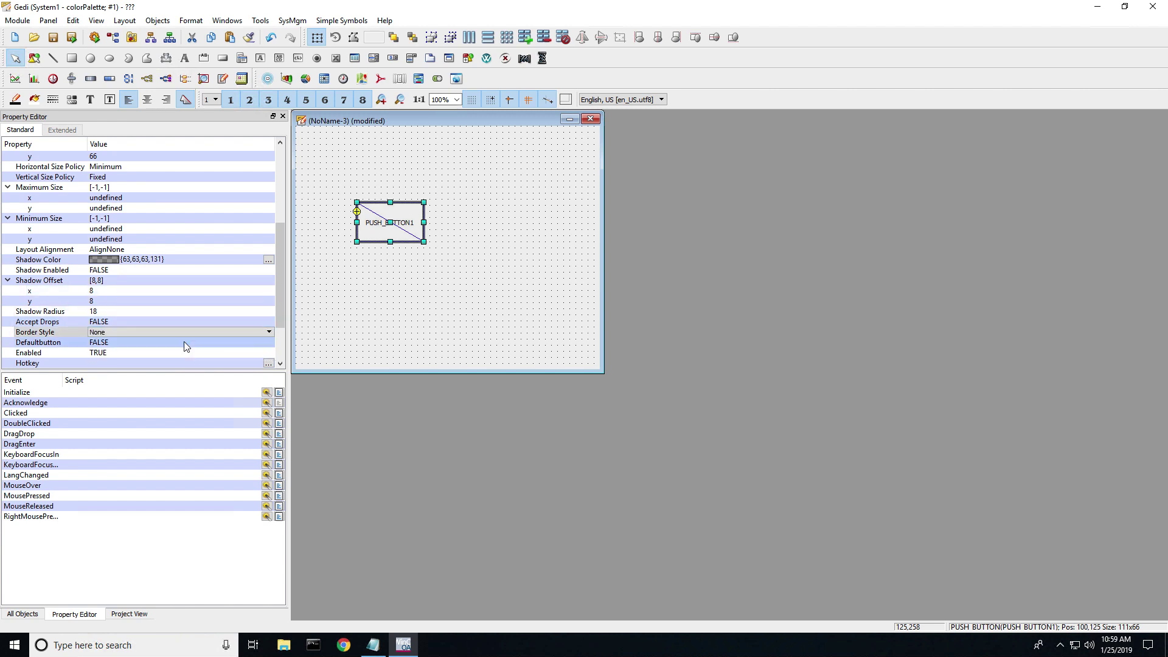
Step: Enable the button's shadow and set its shadow offset to 2,2
click(181, 270)
click(181, 269)
click(177, 284)
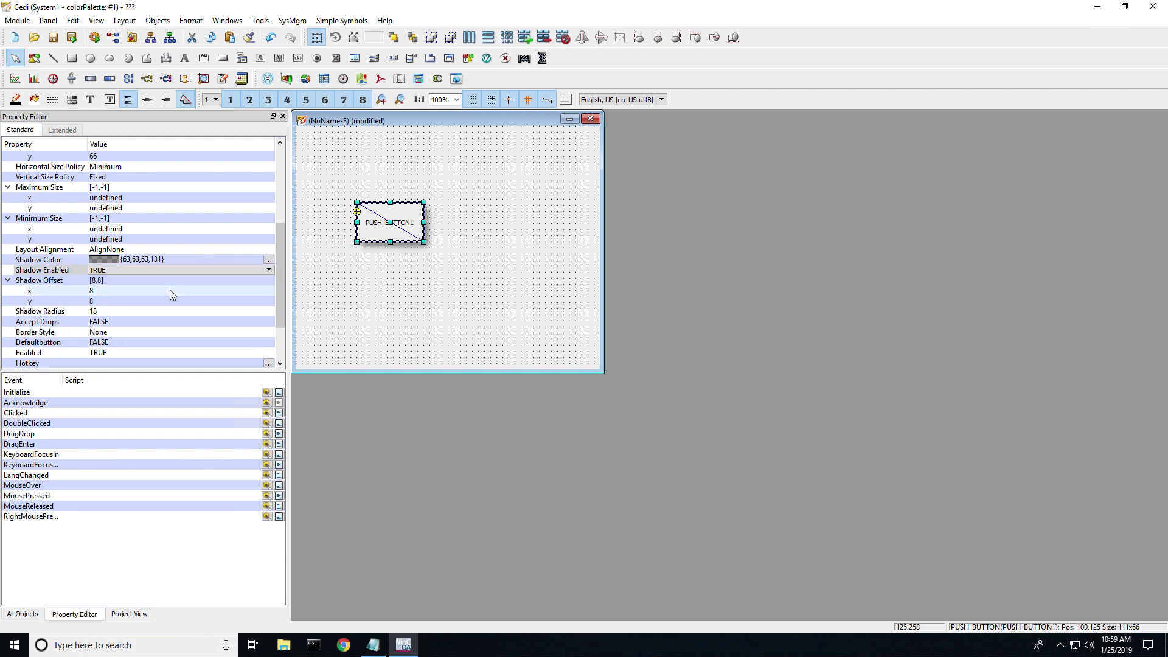
click(170, 289)
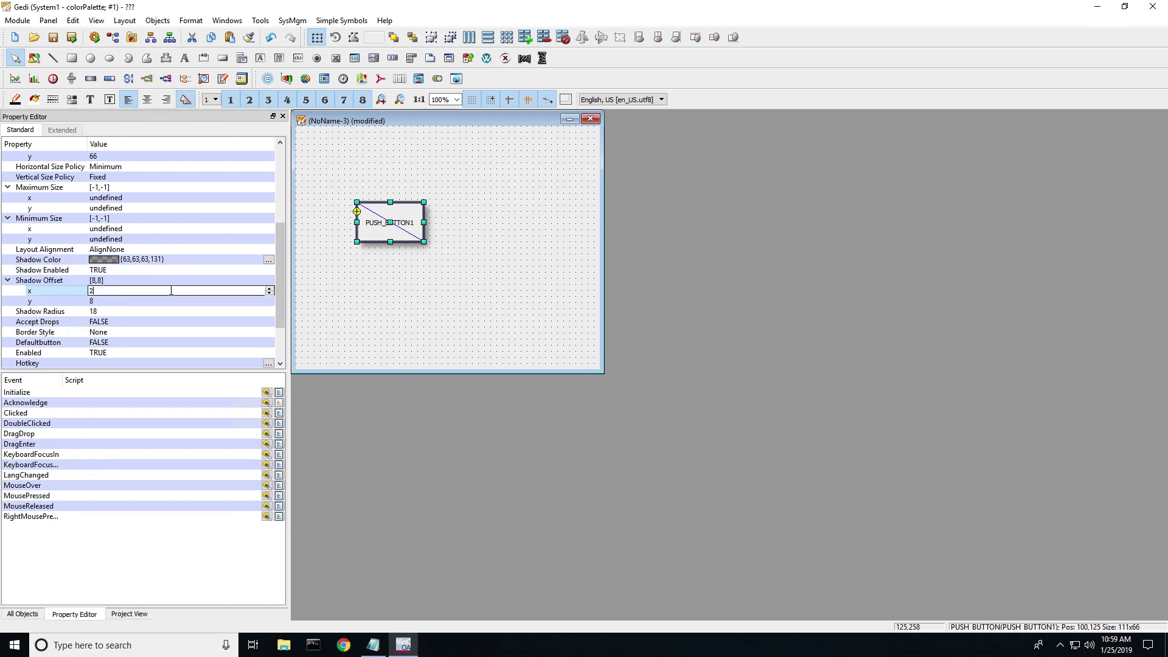
key(Return)
click(164, 300)
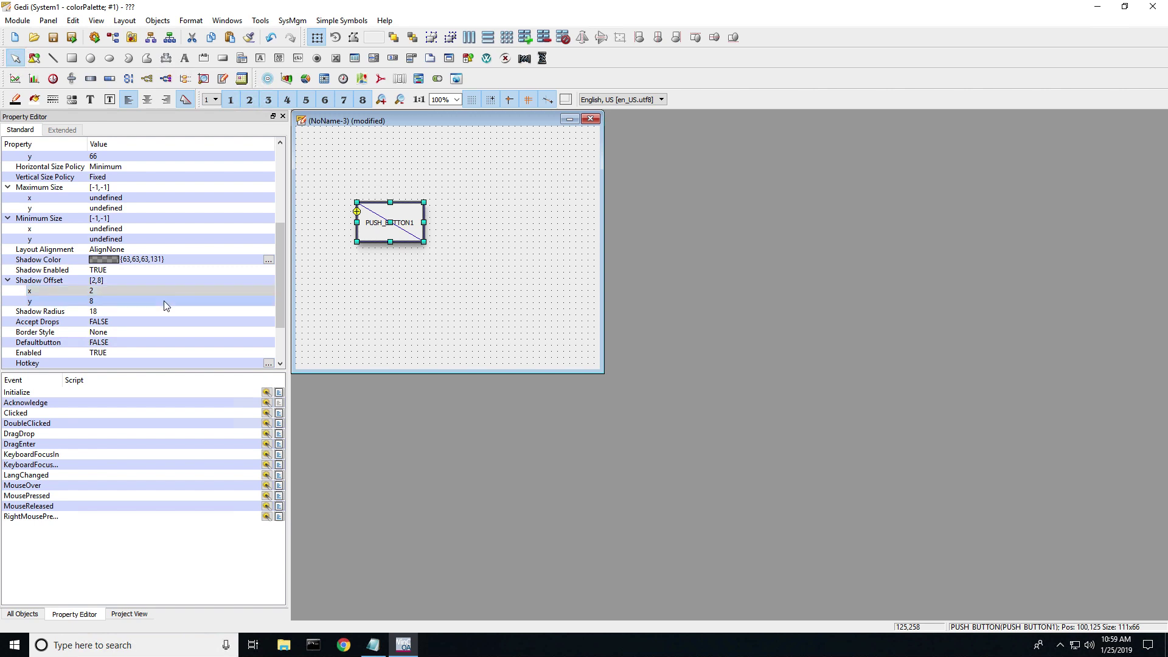
text(2)
key(Return)
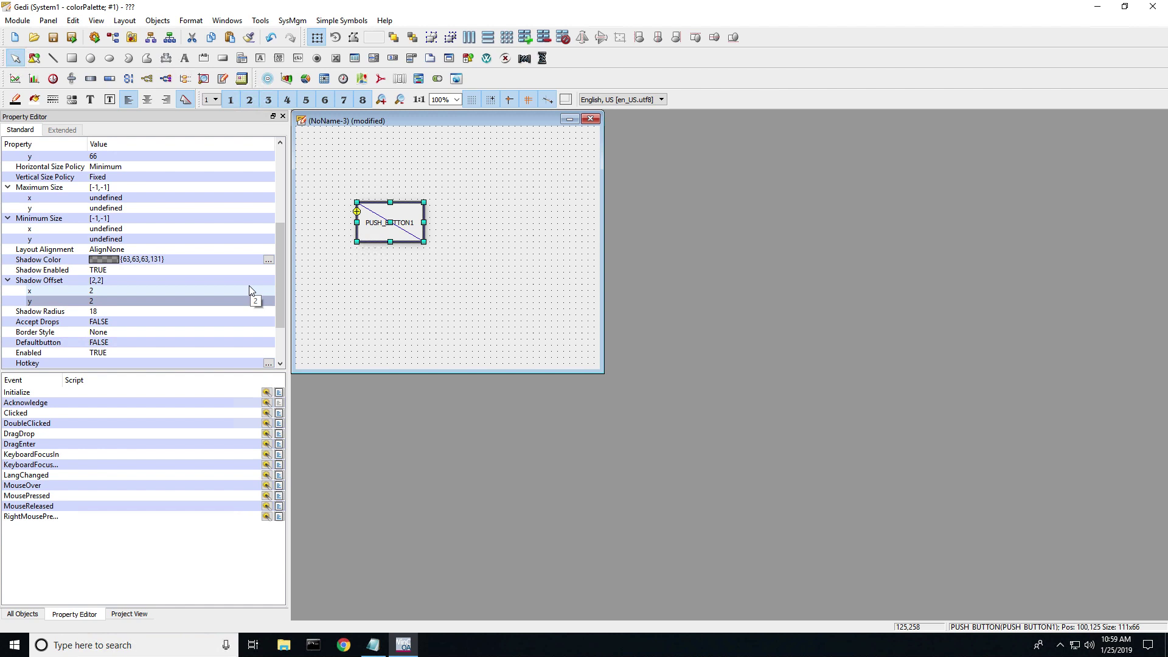
Step: Set the button's shadow colour to buttonShadowColor
scroll(258, 293, up, 1)
click(269, 269)
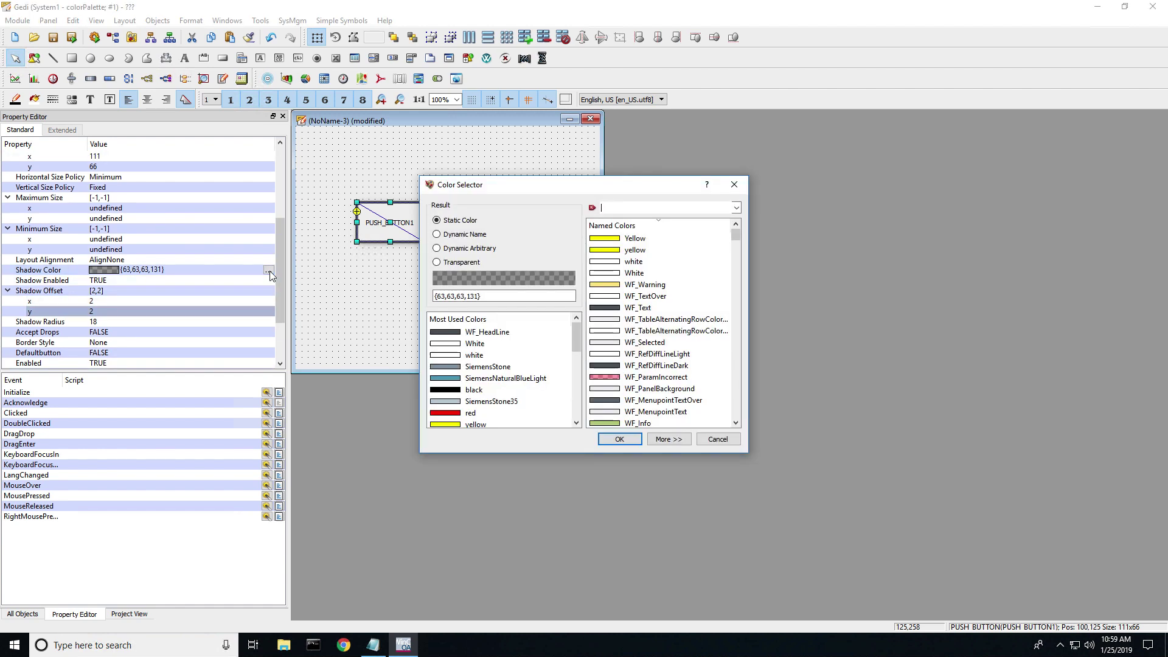
text(buttonSha)
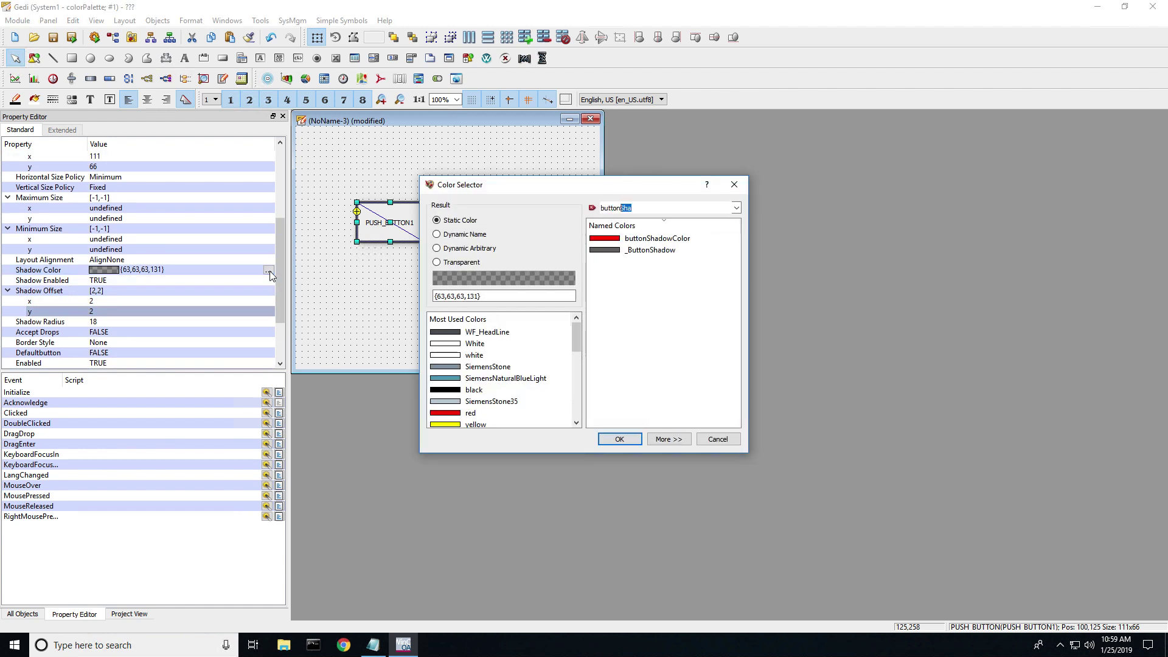
click(657, 238)
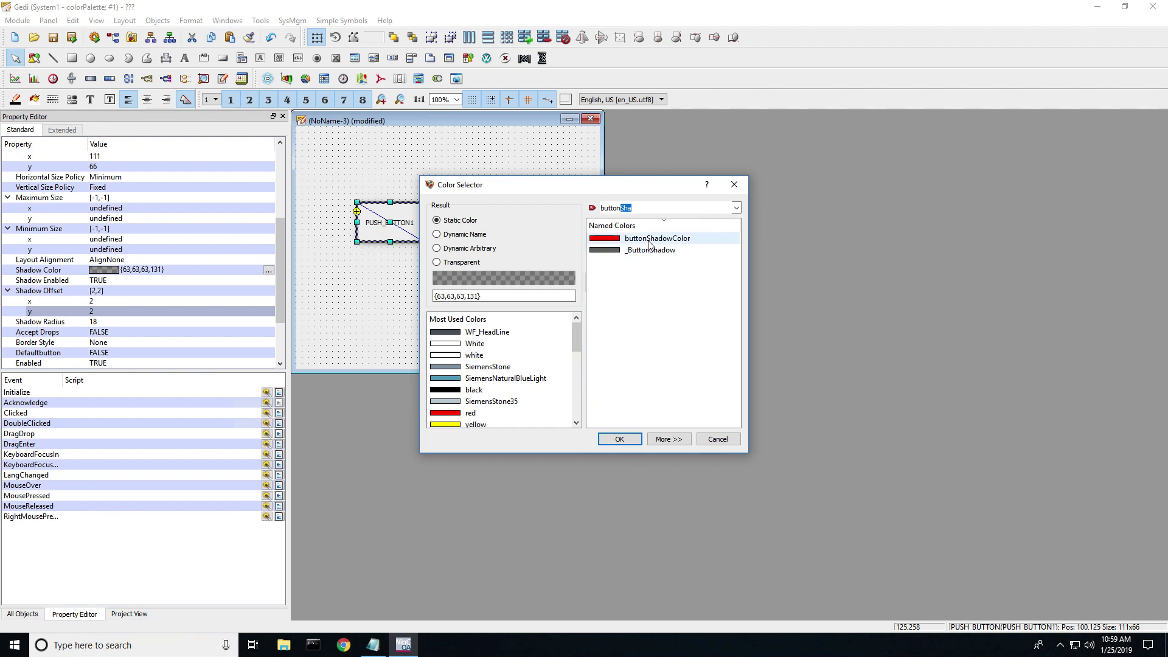
click(625, 438)
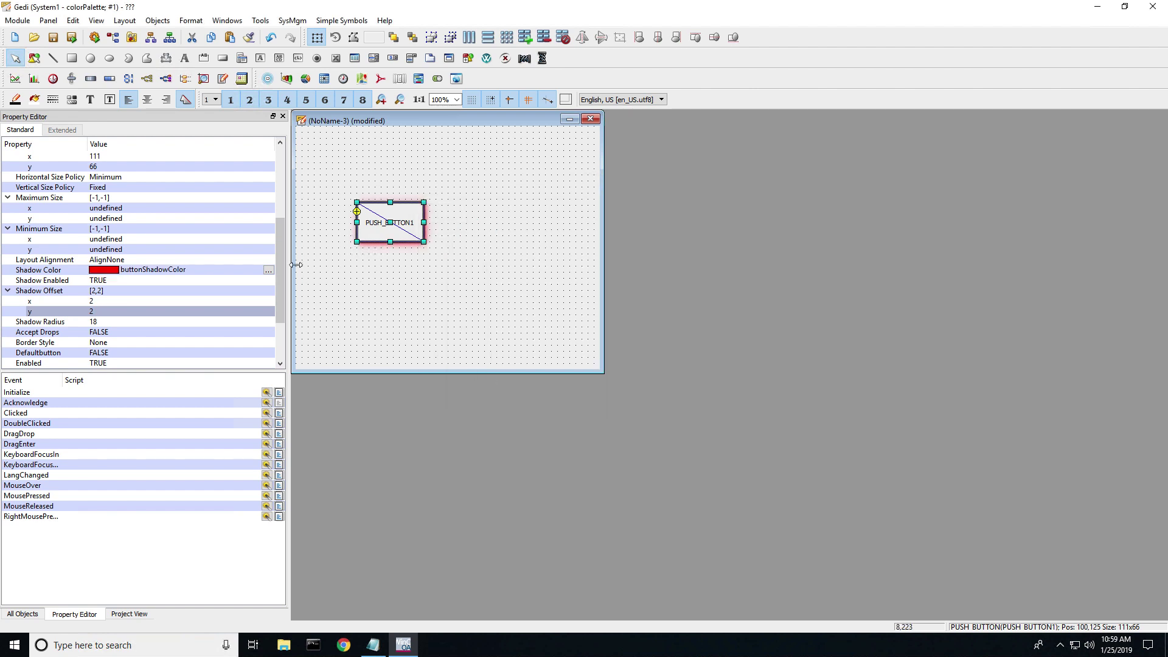
Step: Set the button's background colour to buttonColorSwitch
drag(283, 285, 286, 189)
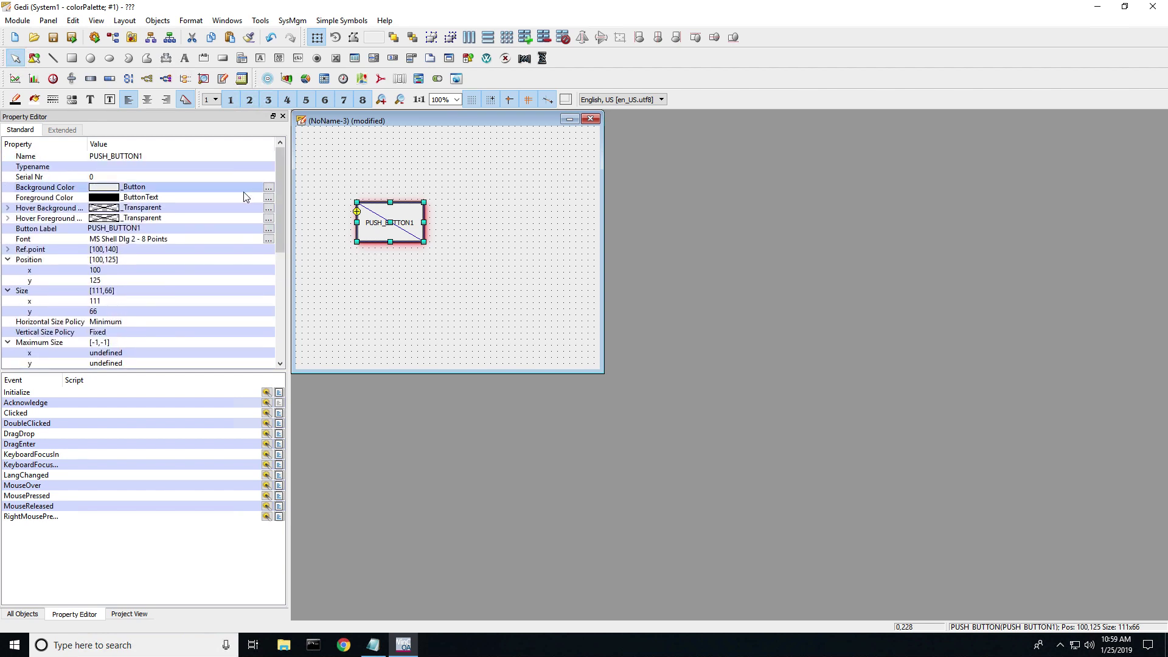
click(268, 188)
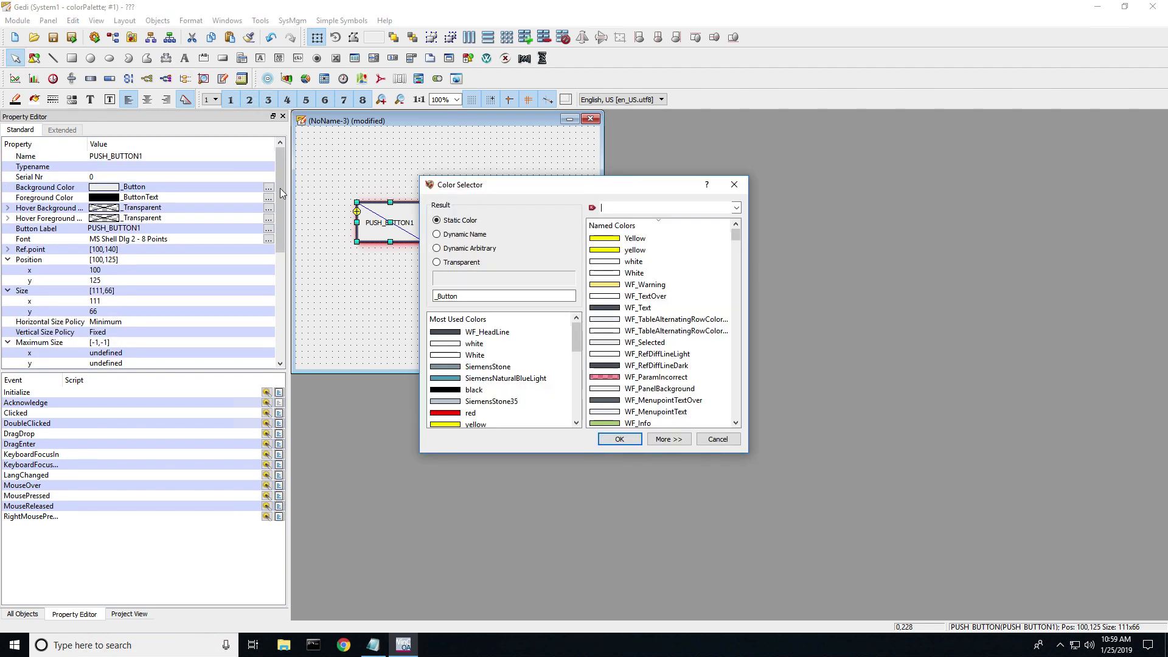
click(620, 207)
text(buttonSha)
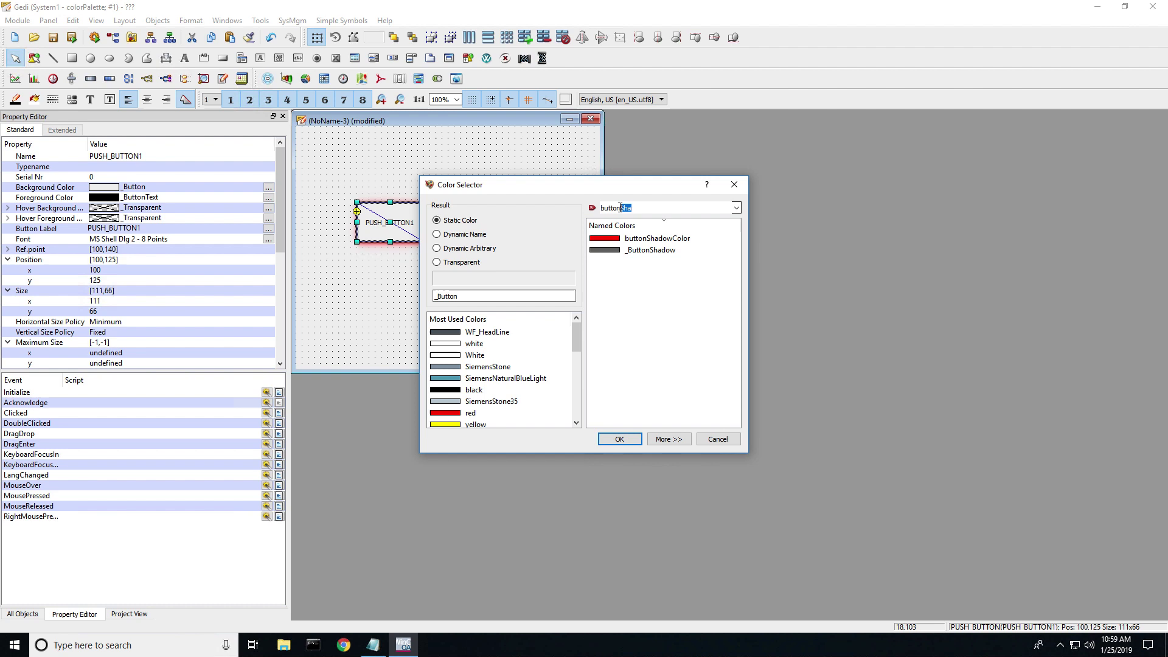
text(Col)
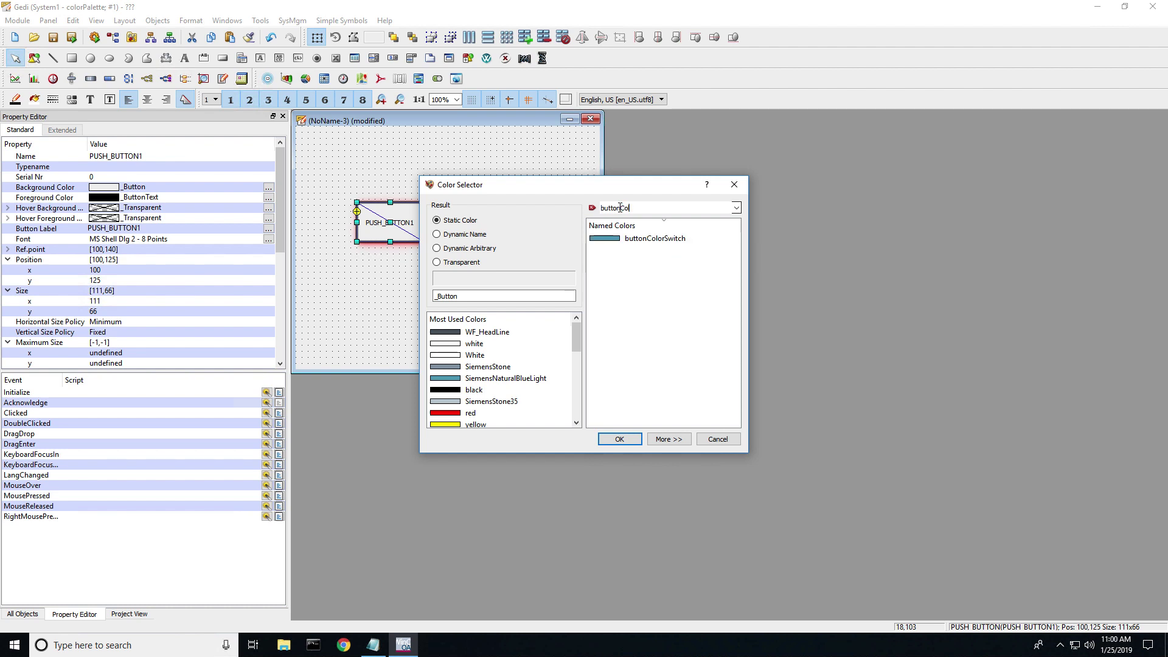
click(644, 239)
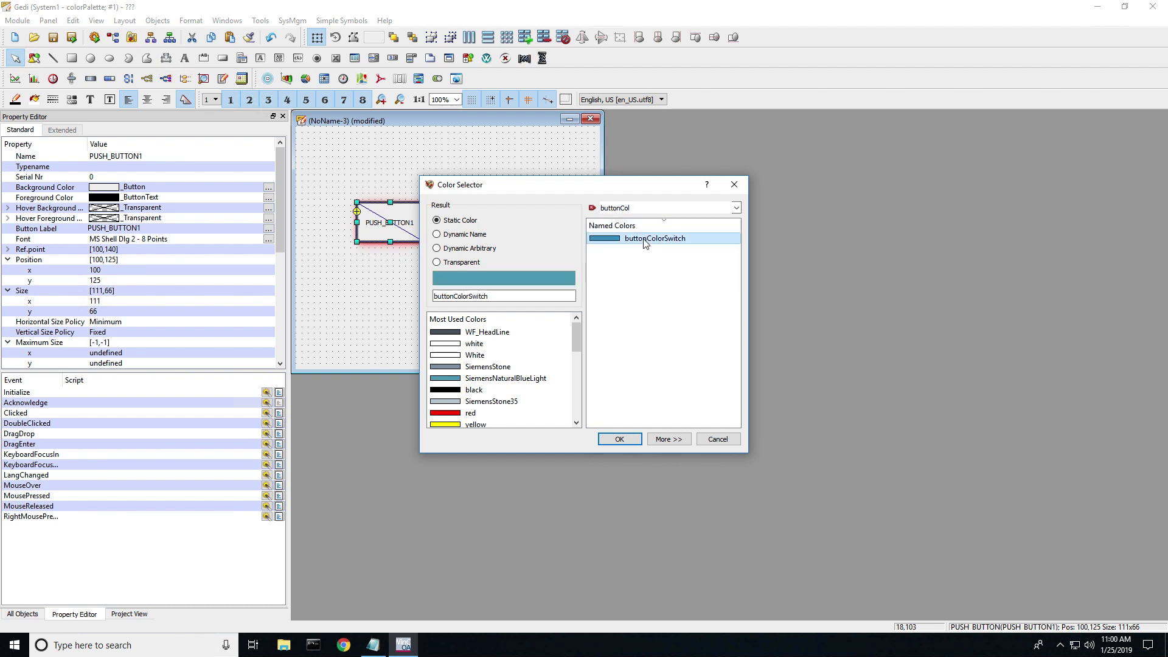
click(620, 439)
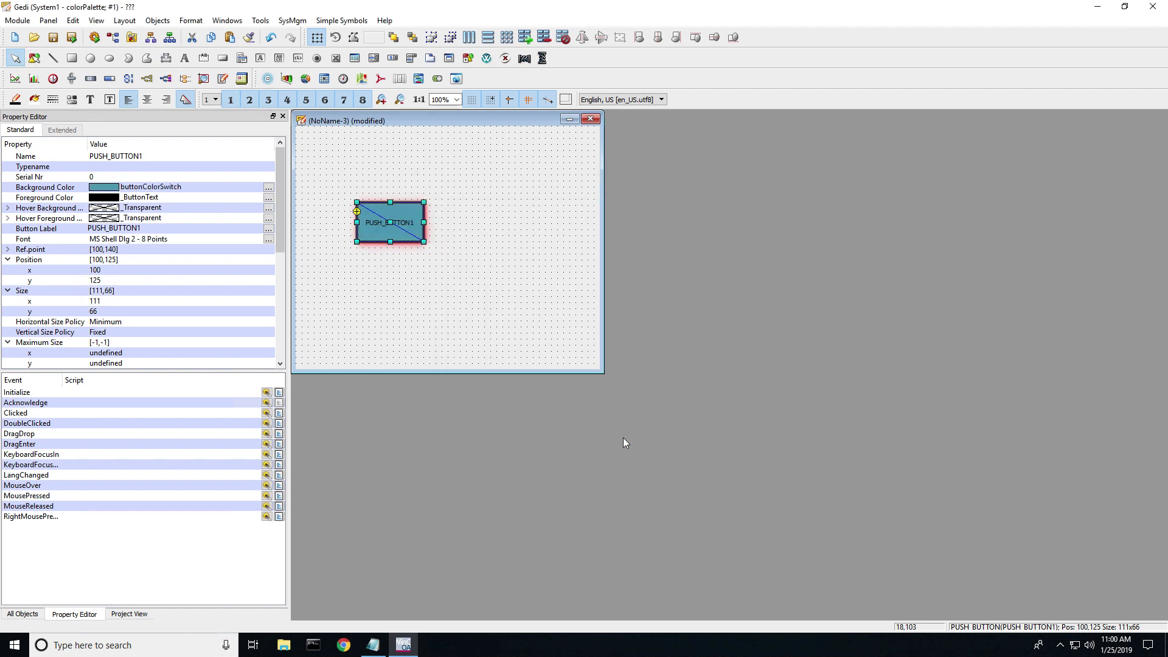
Step: Replace the button's text label with the image sun-symbol-512.png
click(269, 229)
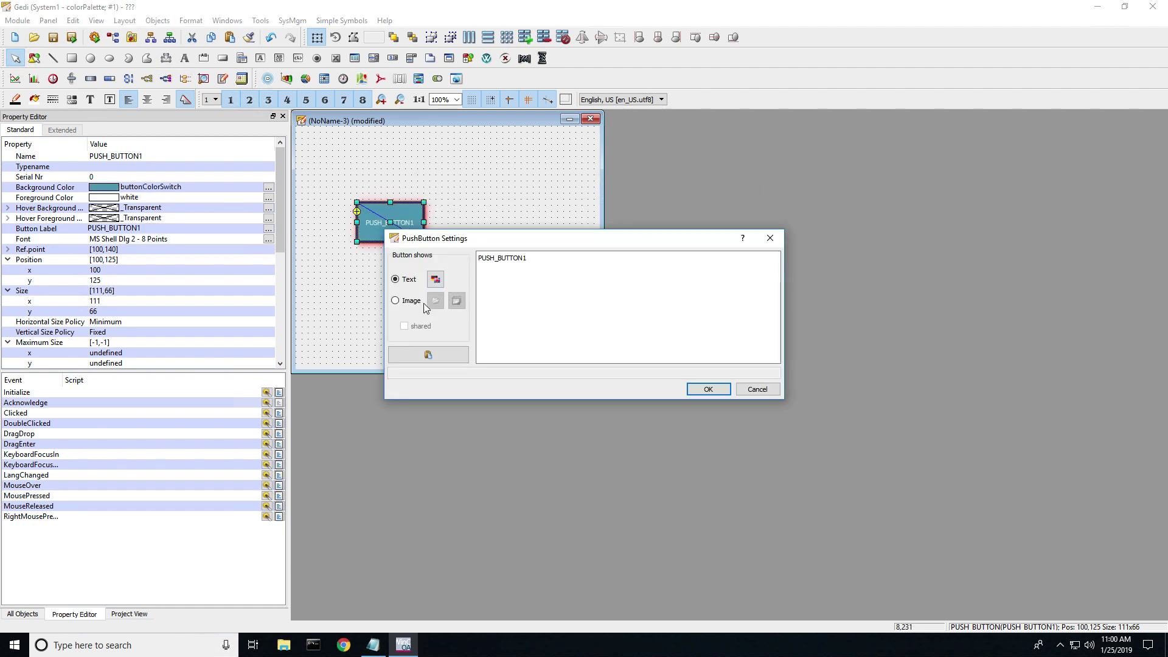
click(396, 300)
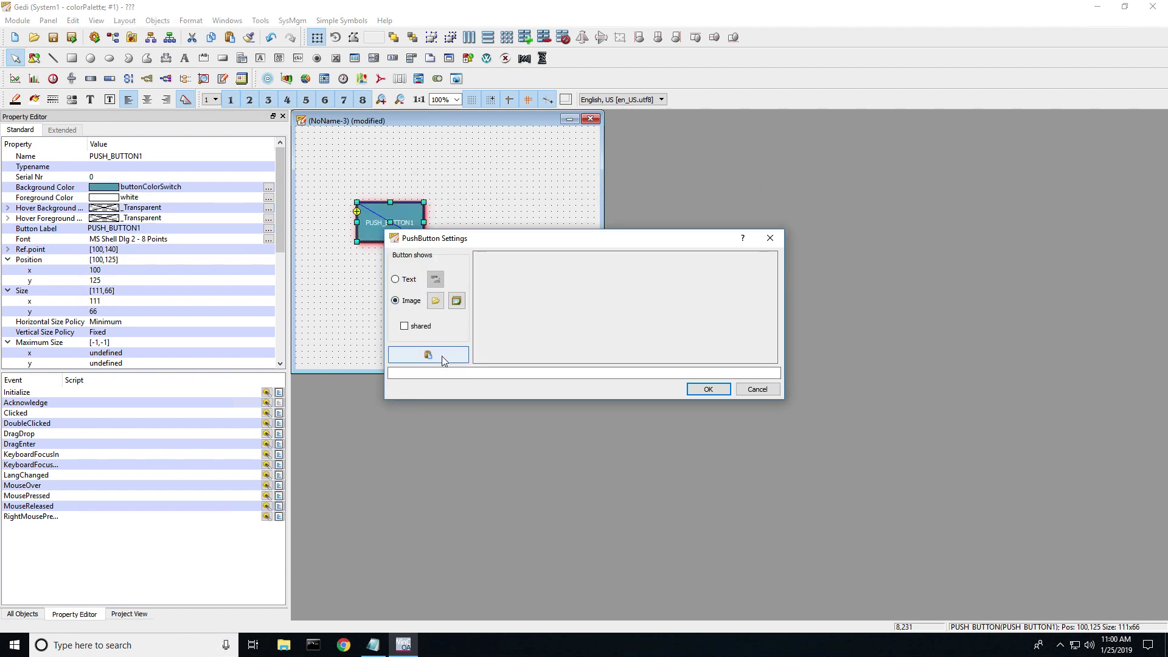
click(436, 301)
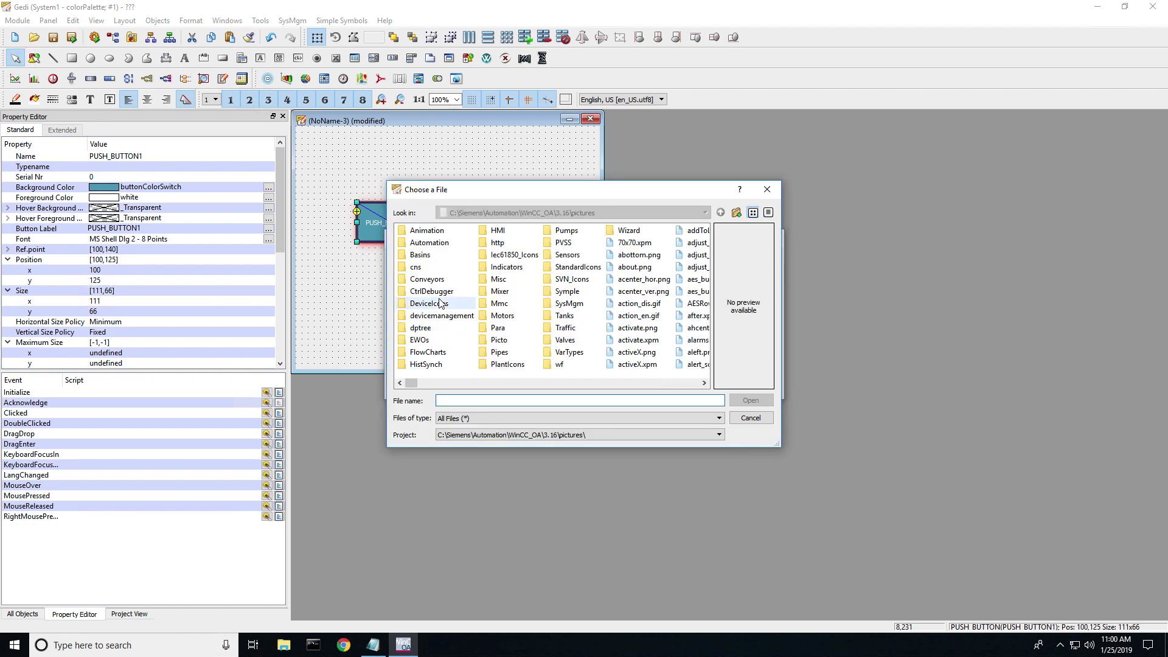
text(sun)
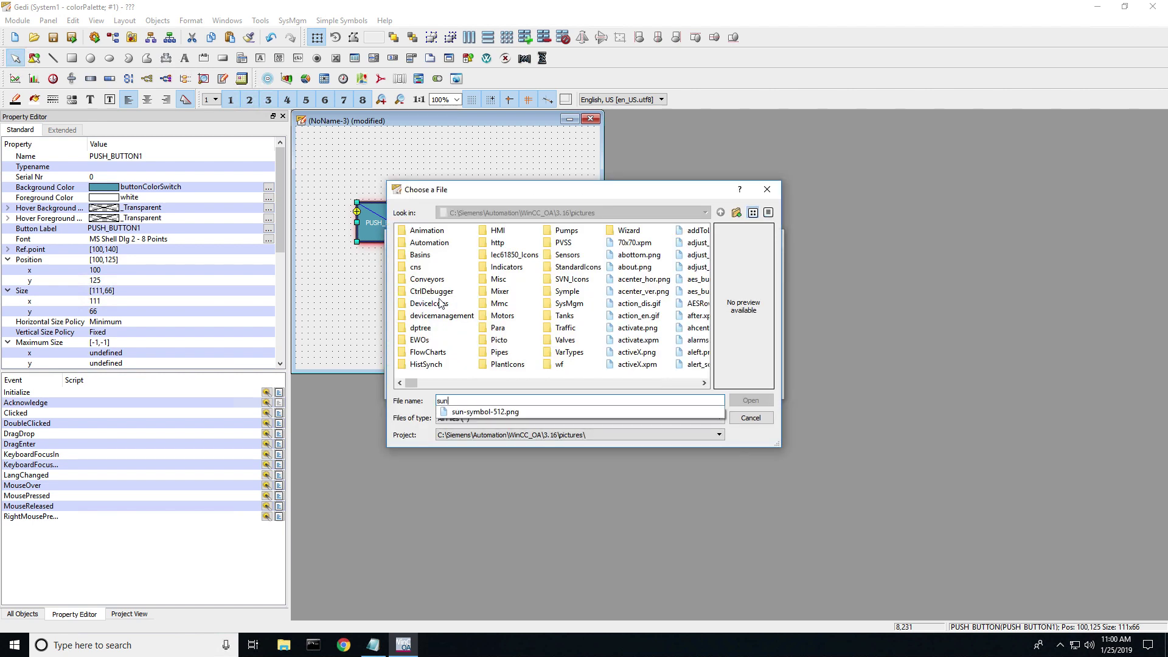
click(494, 412)
click(750, 400)
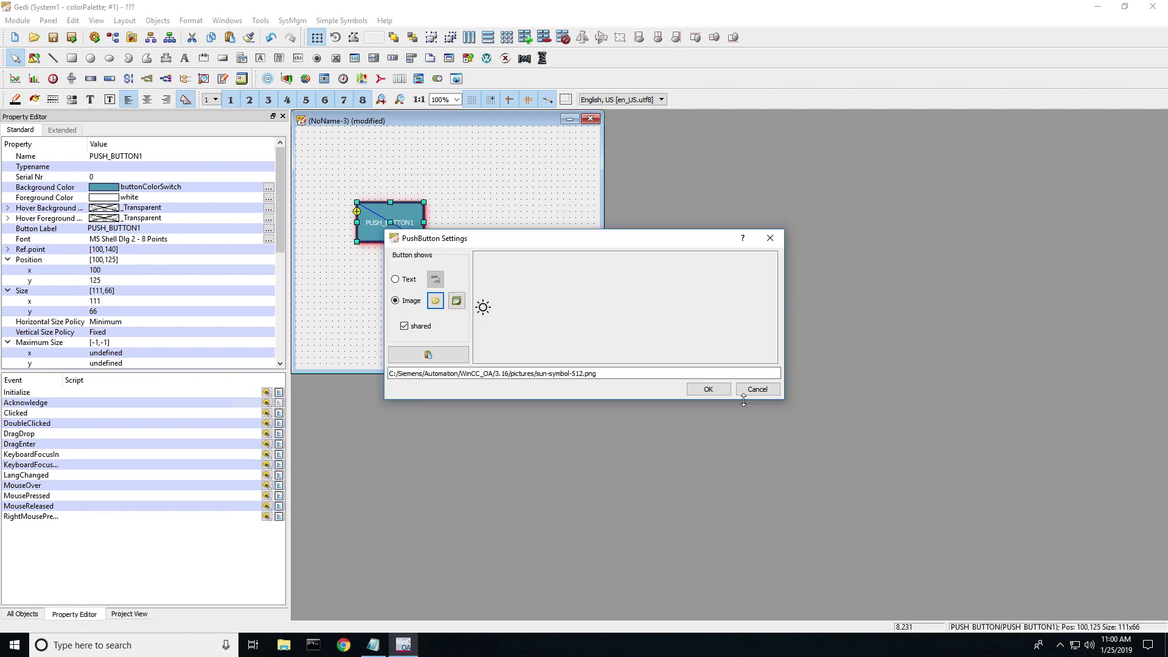
click(713, 394)
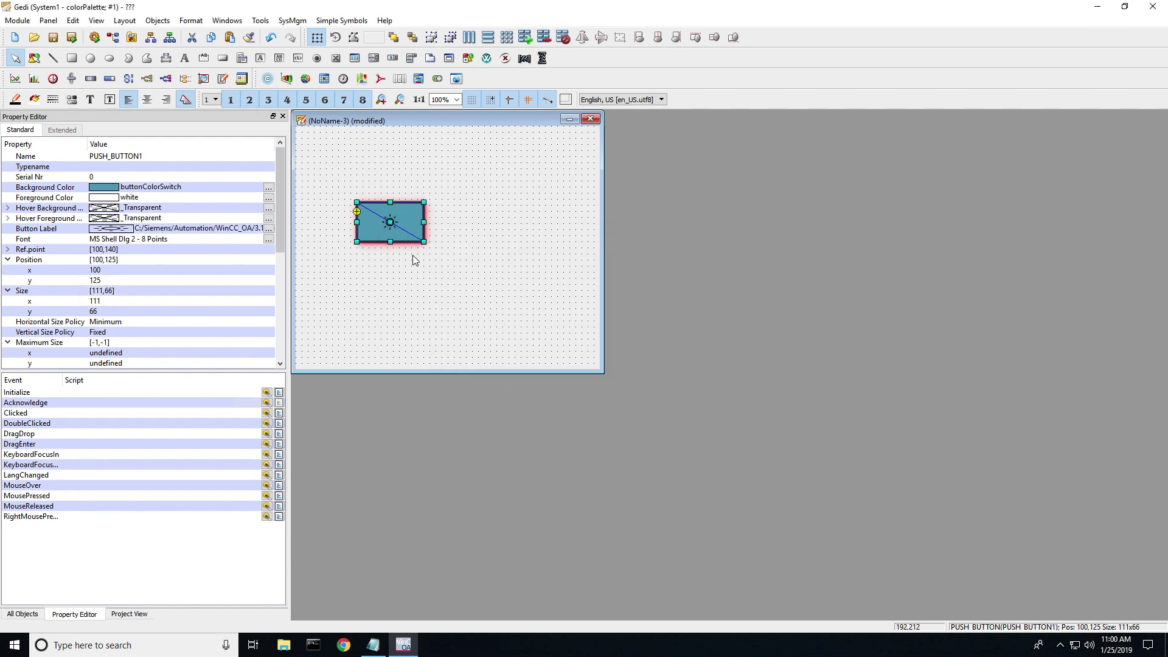
Step: Duplicate the sun button and place the copy to its right
key(ctrl+d)
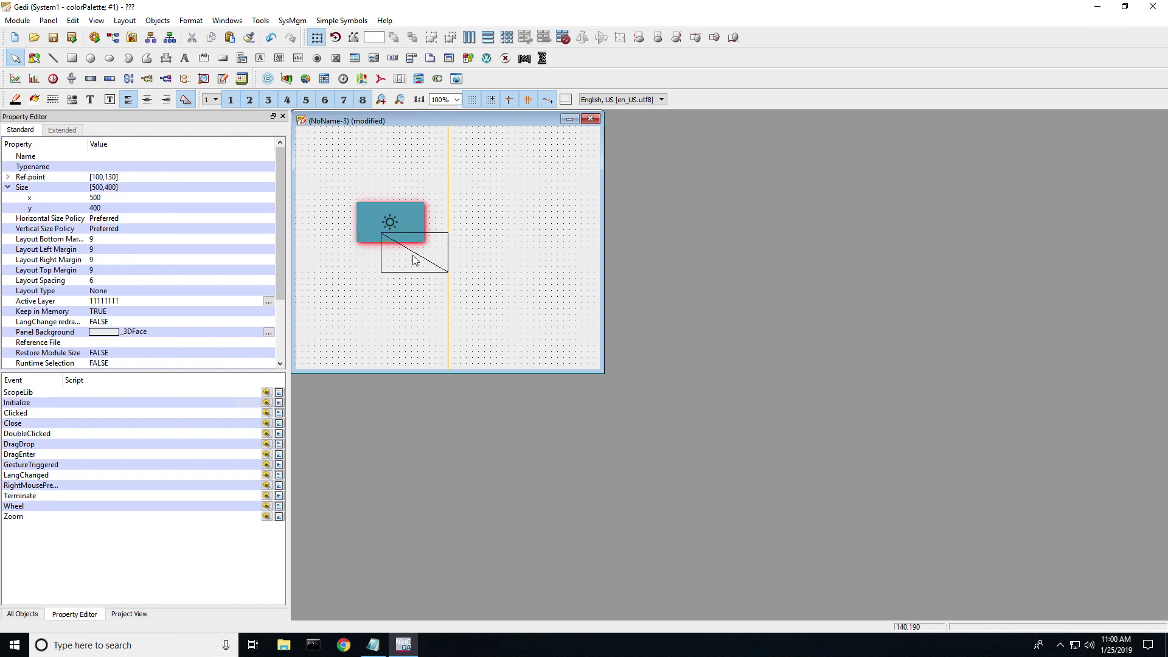
drag(449, 260, 503, 233)
mouse_move(340, 191)
mouse_down()
mouse_move(451, 217)
mouse_move(558, 265)
mouse_up()
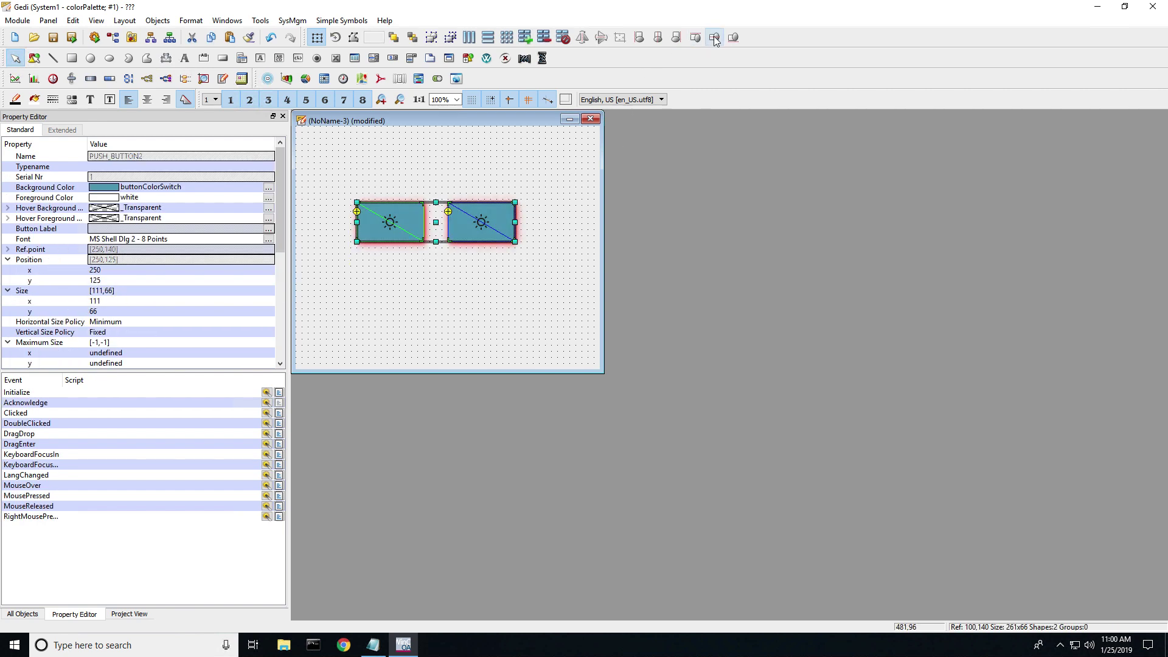
click(512, 275)
click(496, 237)
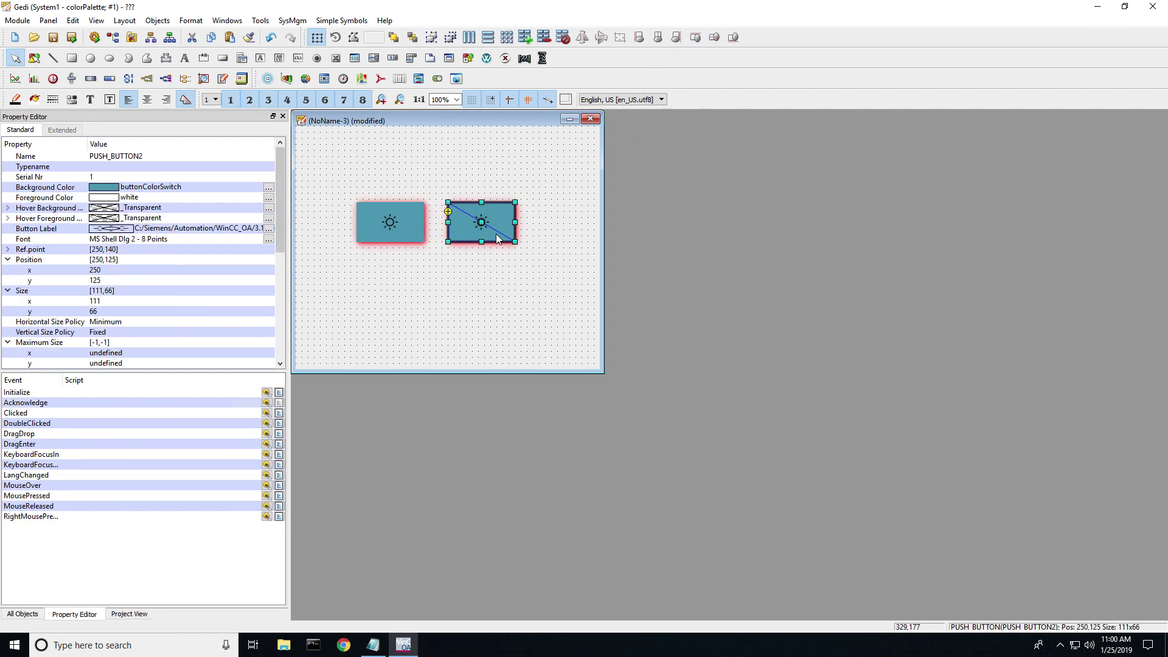
Step: Set the second button's label image to moon icon.png
click(267, 230)
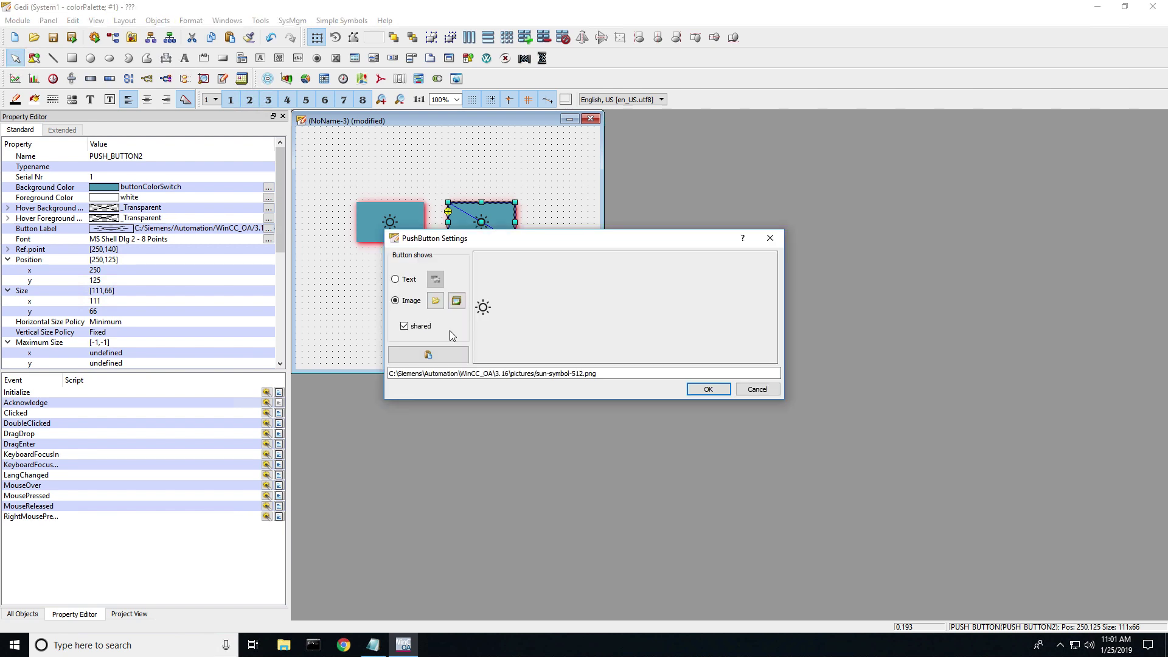
click(440, 304)
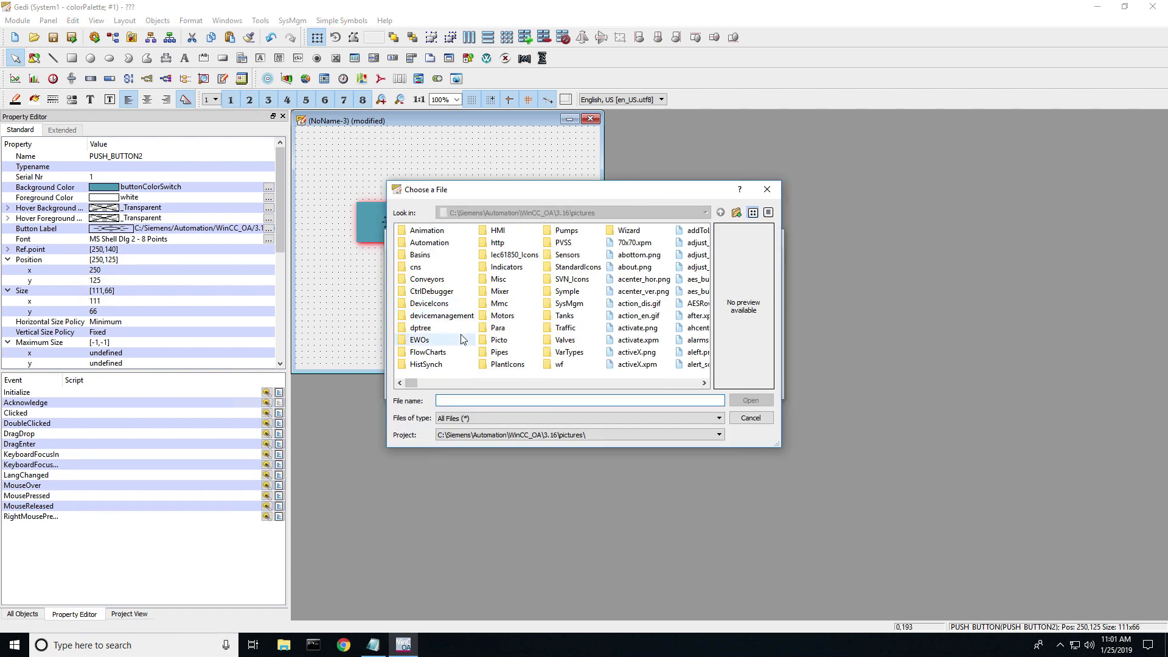
text(moon)
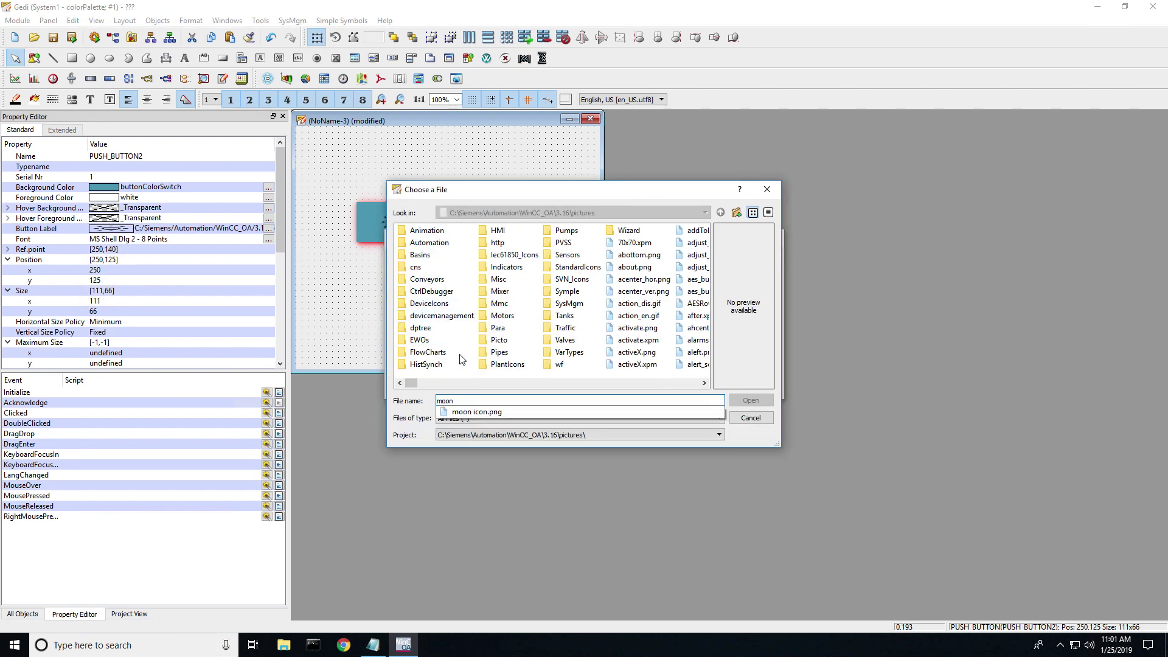
click(494, 413)
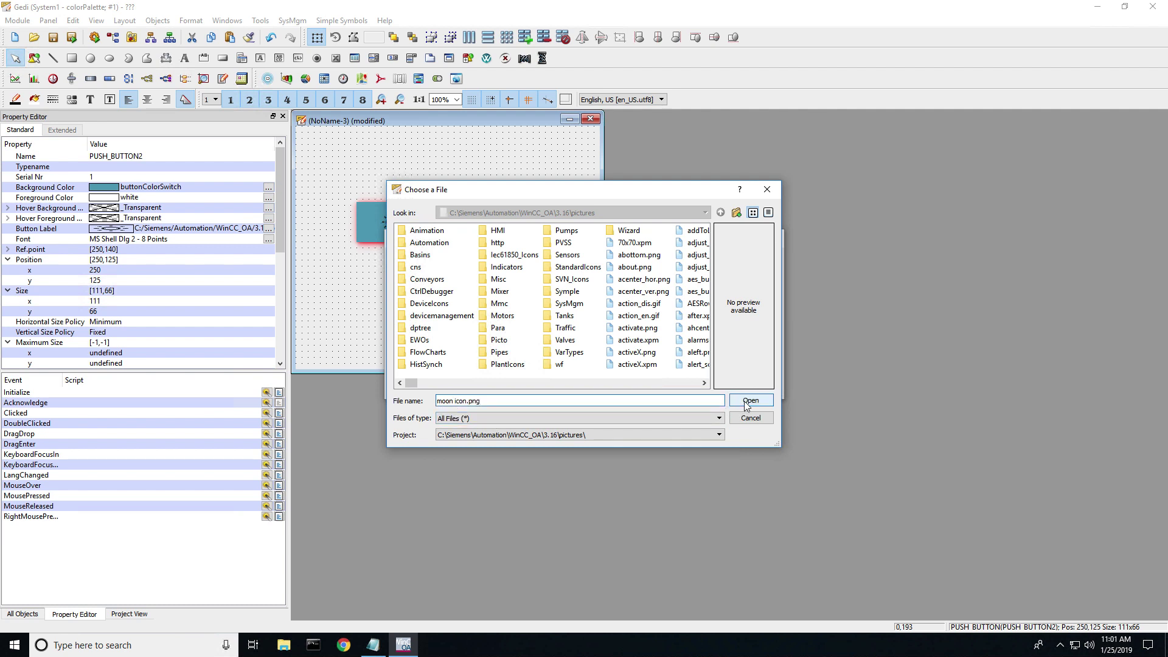
click(748, 400)
click(724, 392)
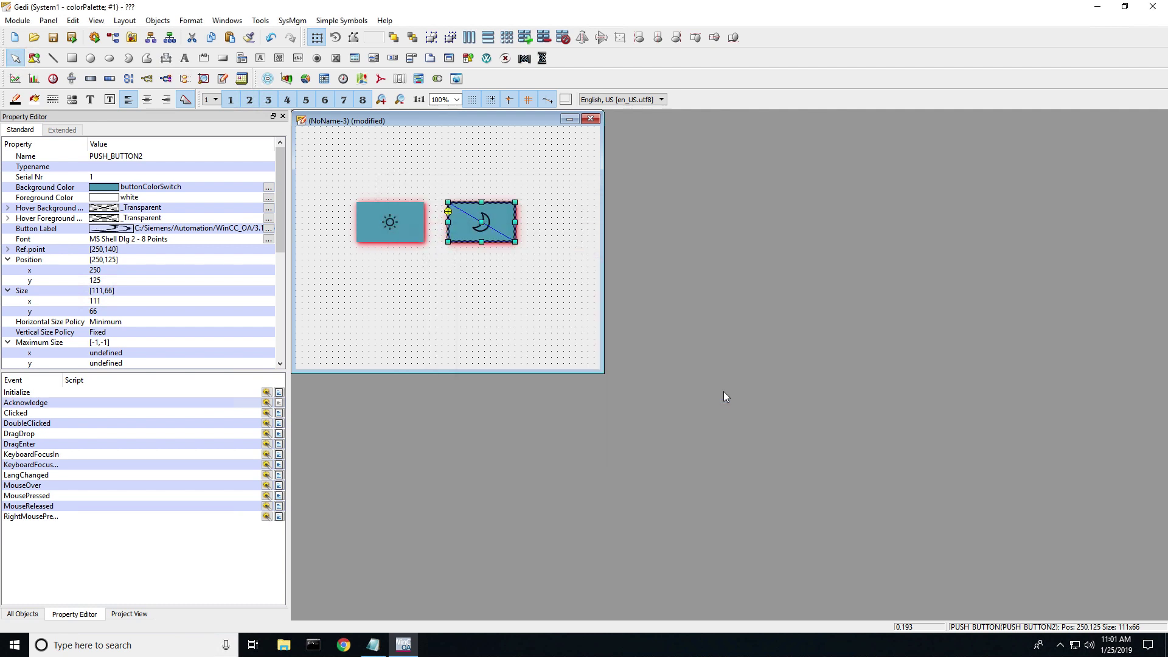
click(538, 332)
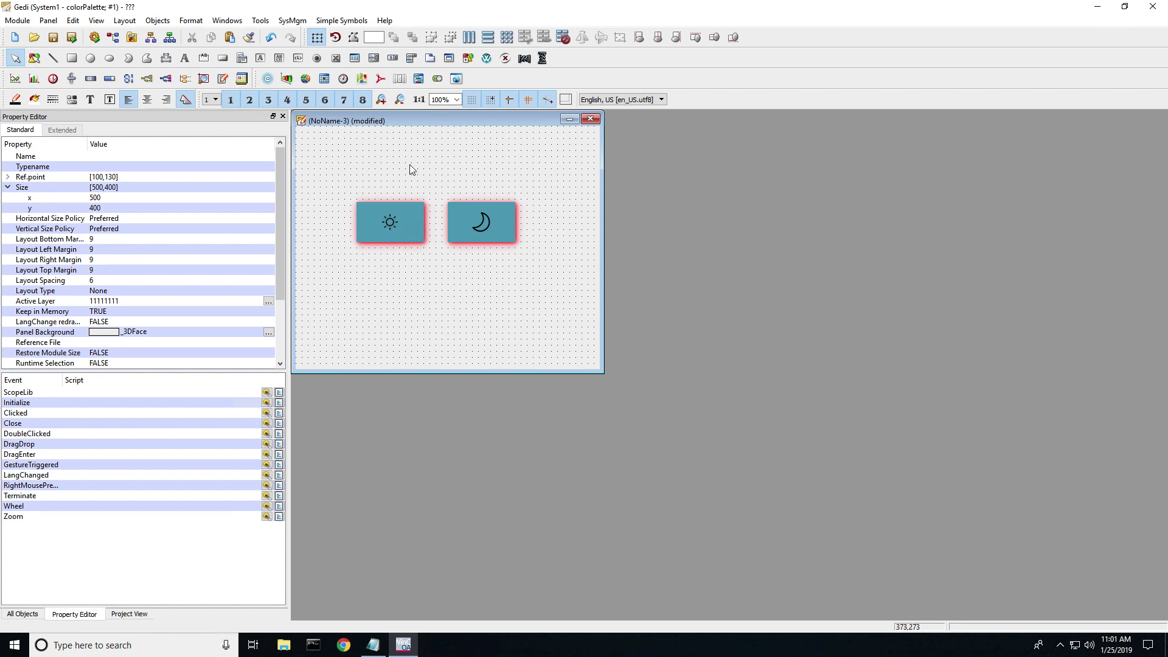
Step: Add a text field at the panel's top left, 25 high, with WF_HeadLine text colour
click(259, 62)
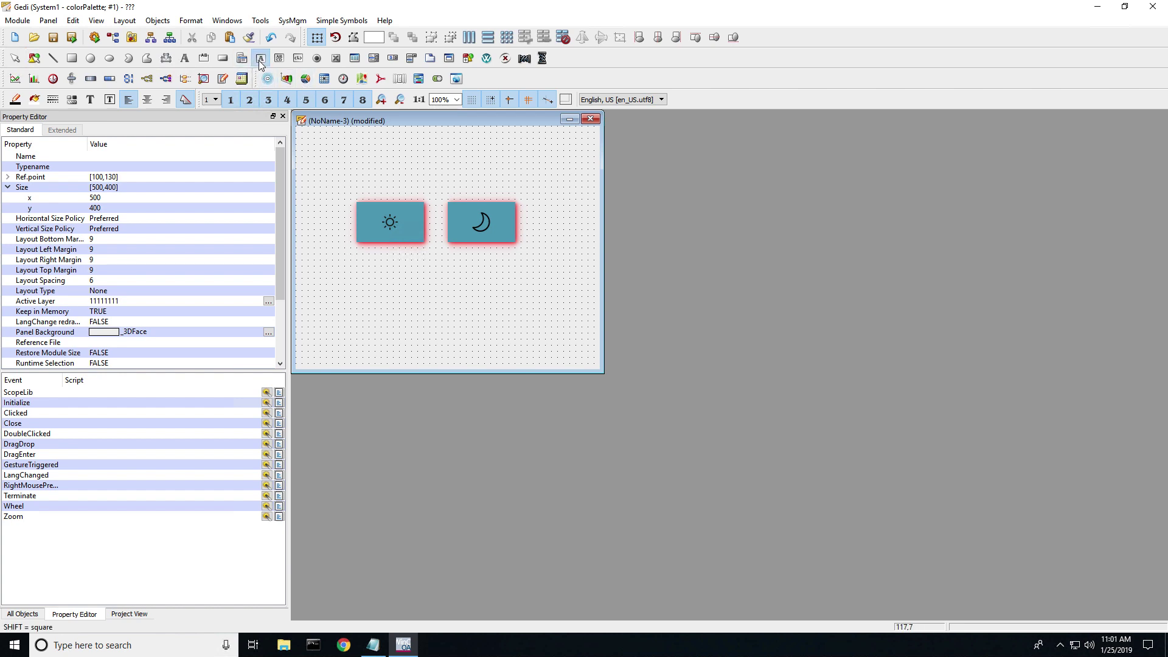
click(313, 141)
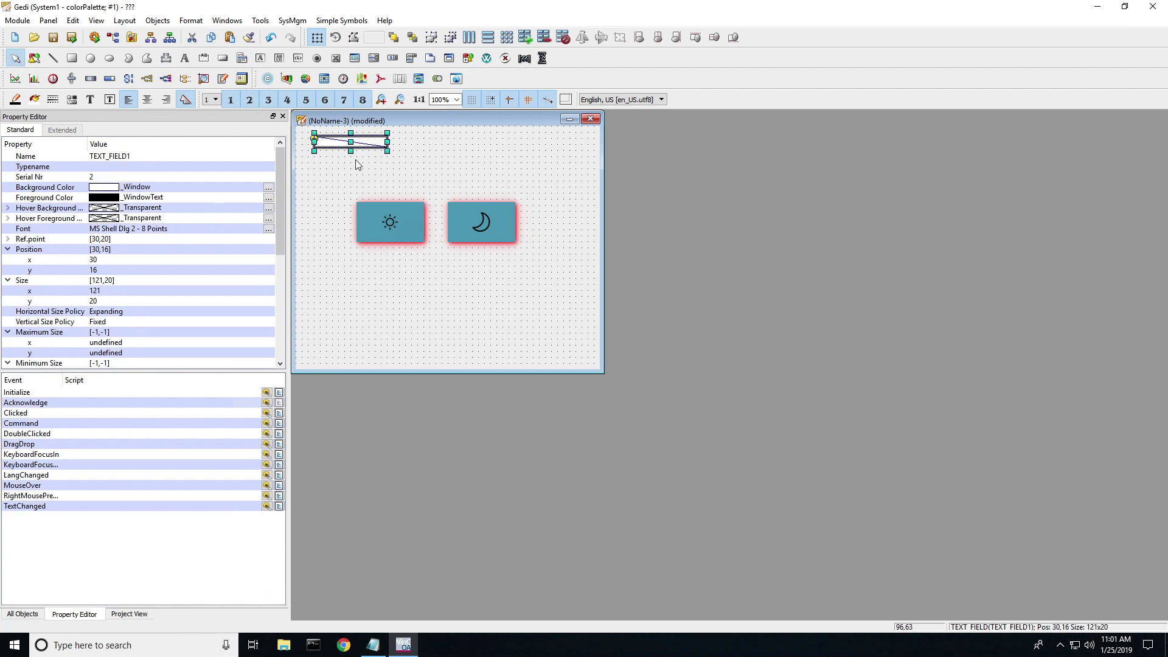
drag(351, 151, 352, 165)
click(268, 198)
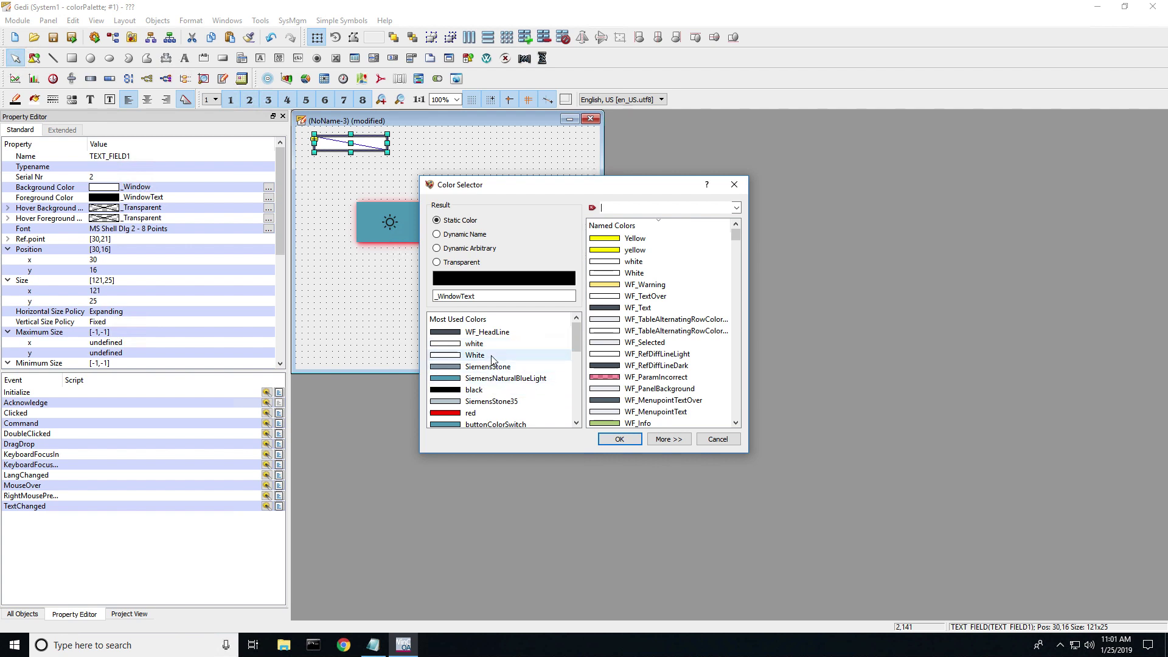
click(492, 332)
click(619, 439)
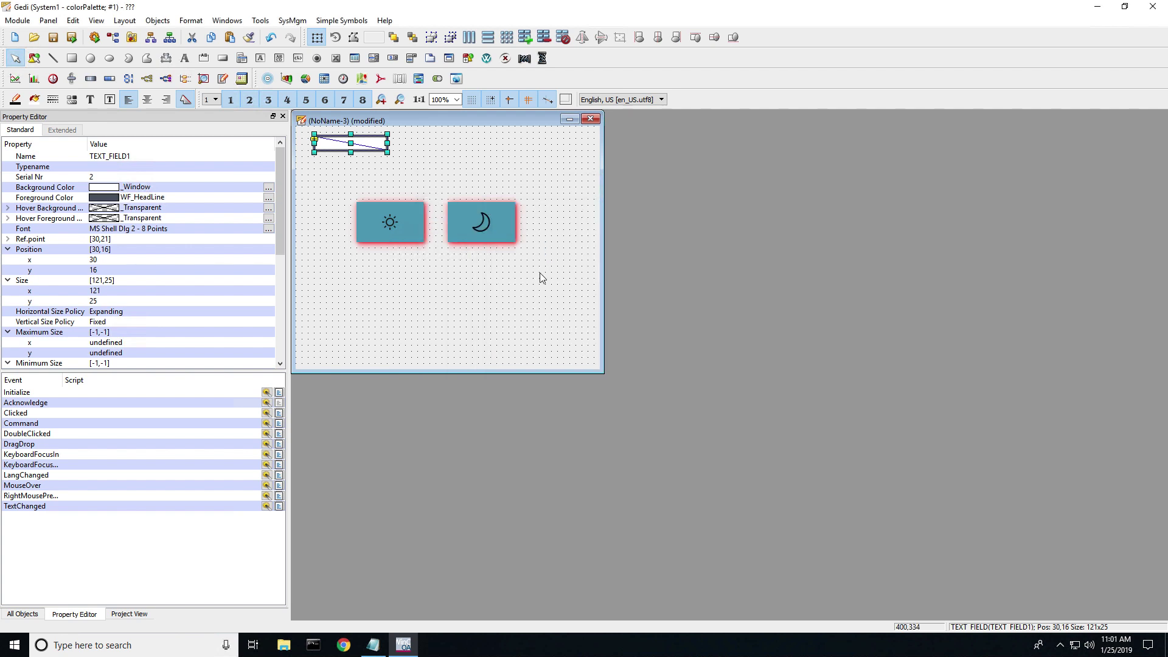
Step: Select both image buttons and move them down and to the right
click(556, 232)
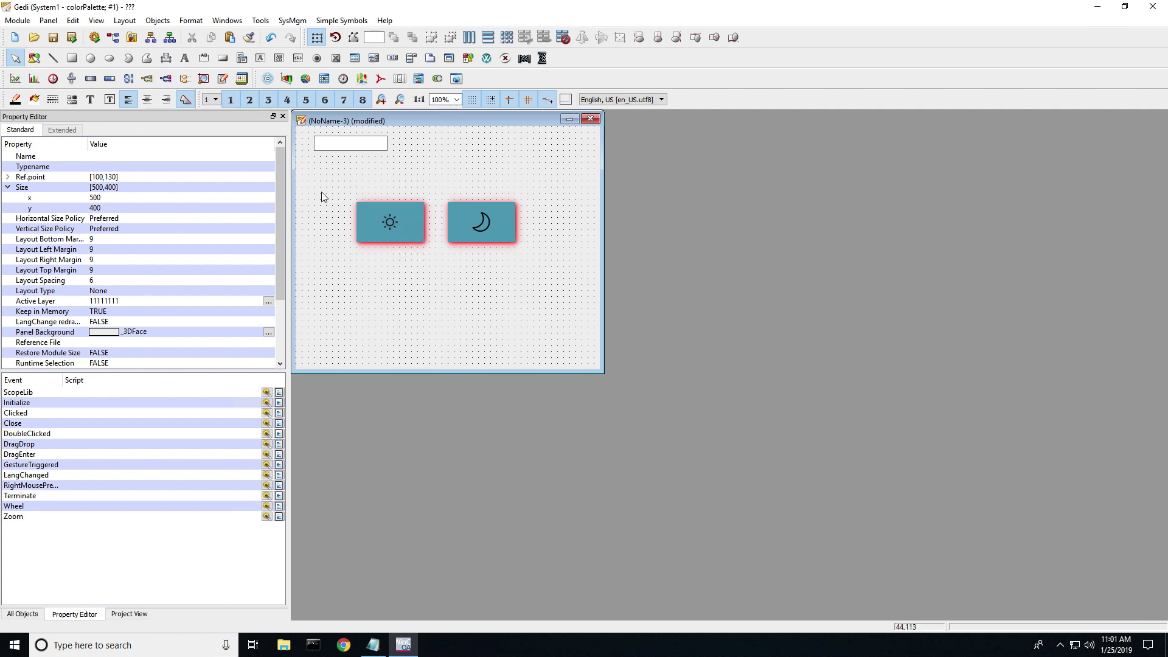
drag(330, 184, 528, 276)
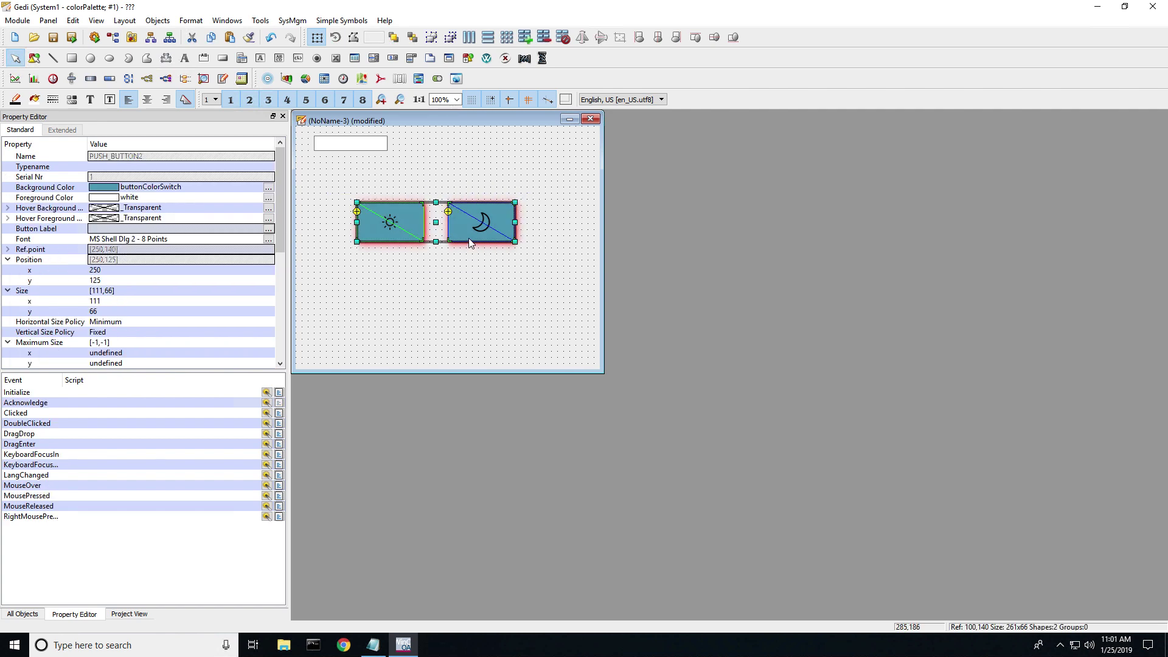
drag(470, 236, 477, 259)
Step: Search 'fore' and set the Panel Background to the named colour foreground
click(481, 291)
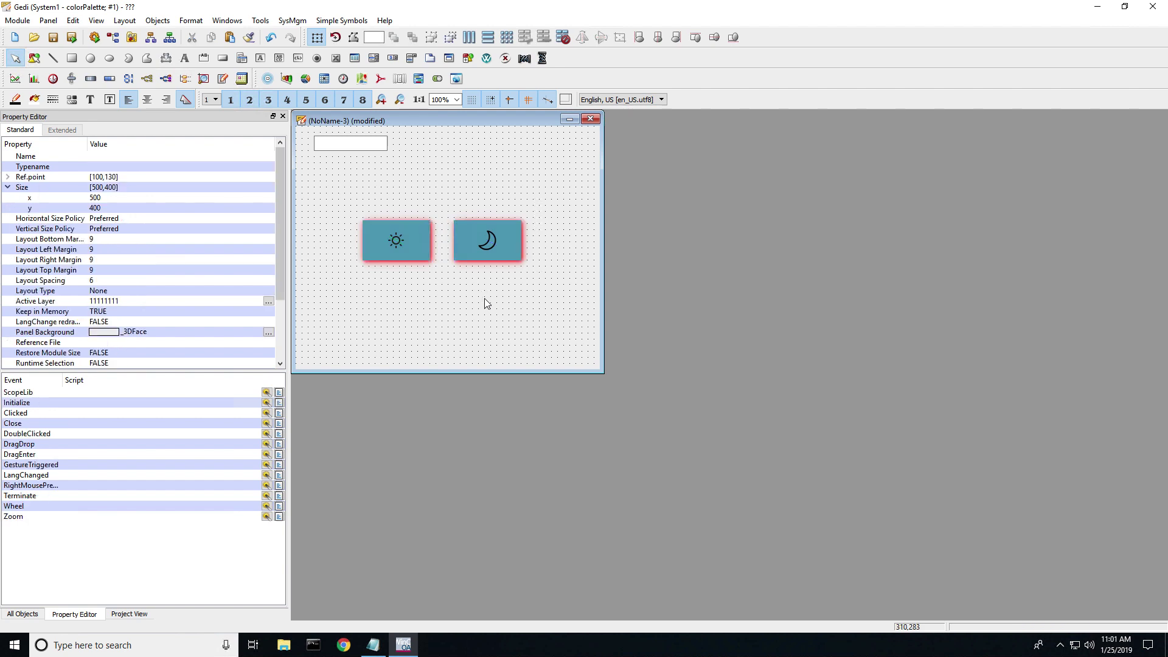
scroll(281, 254, down, 3)
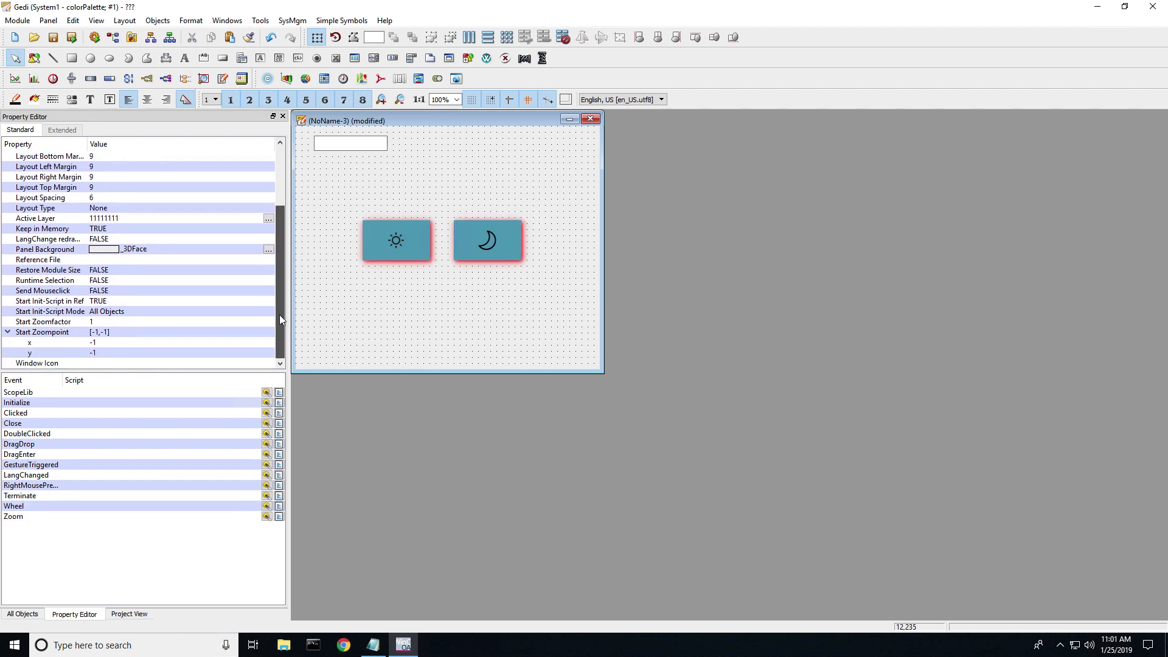
click(270, 250)
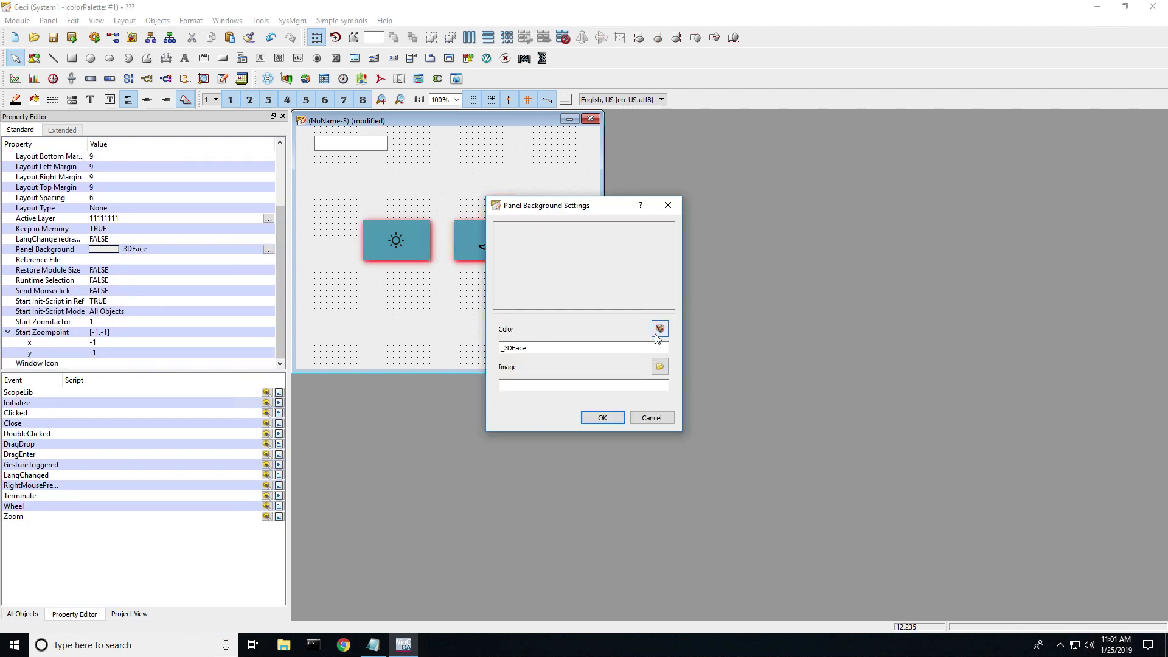
click(659, 329)
text(foreground)
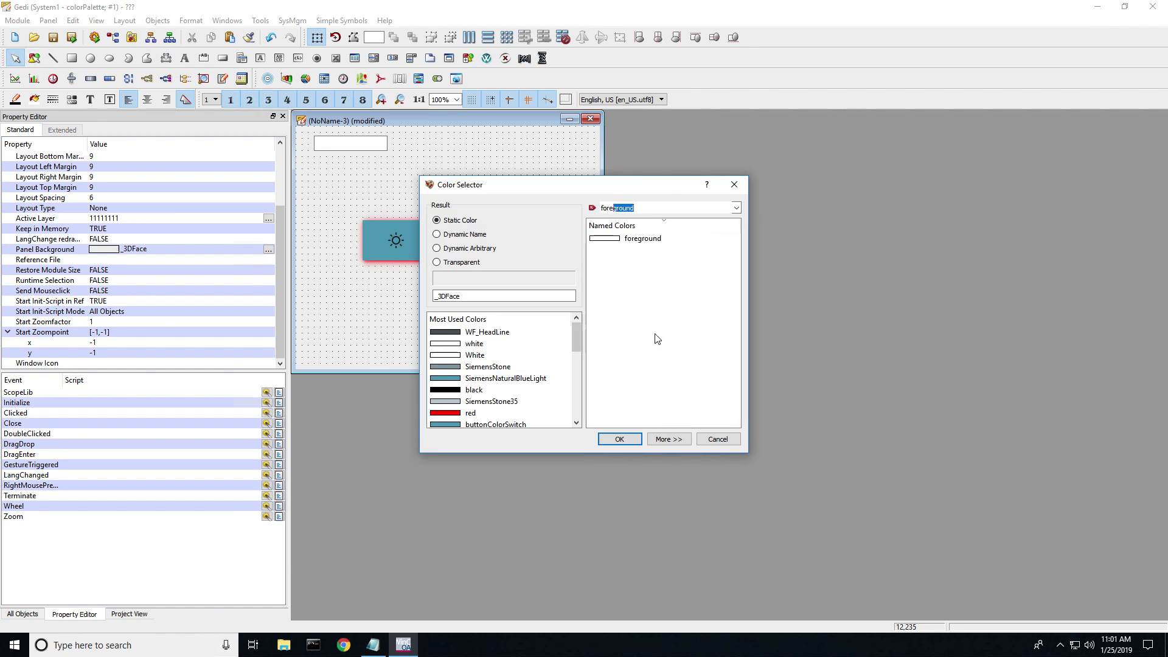
click(646, 239)
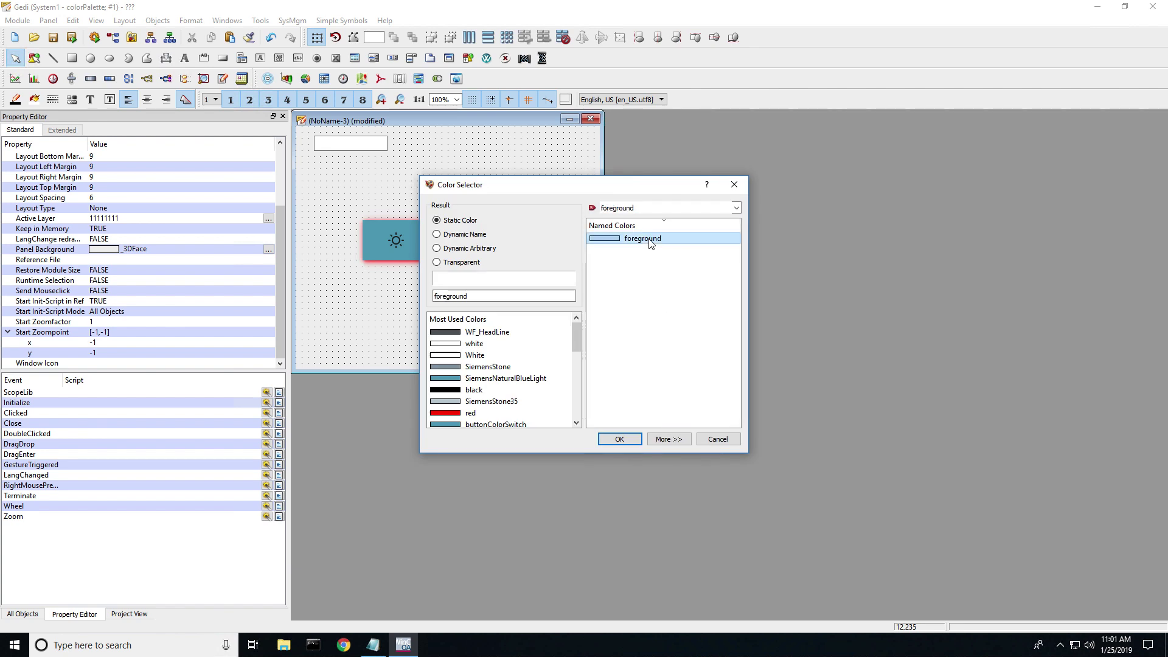
click(630, 440)
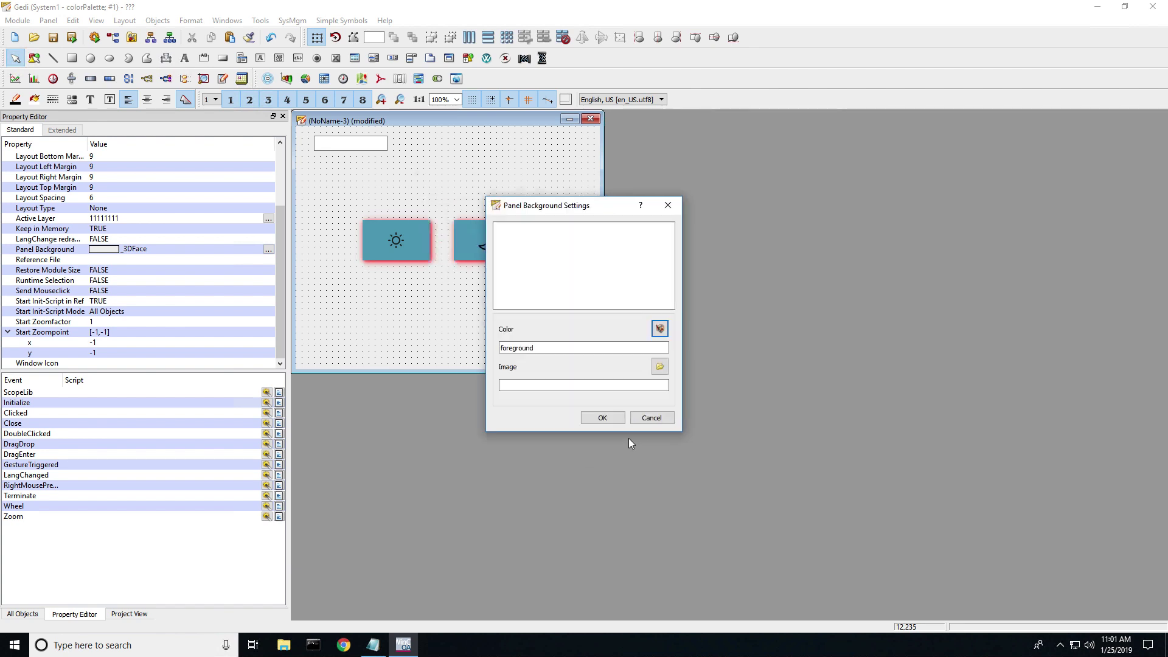
click(603, 417)
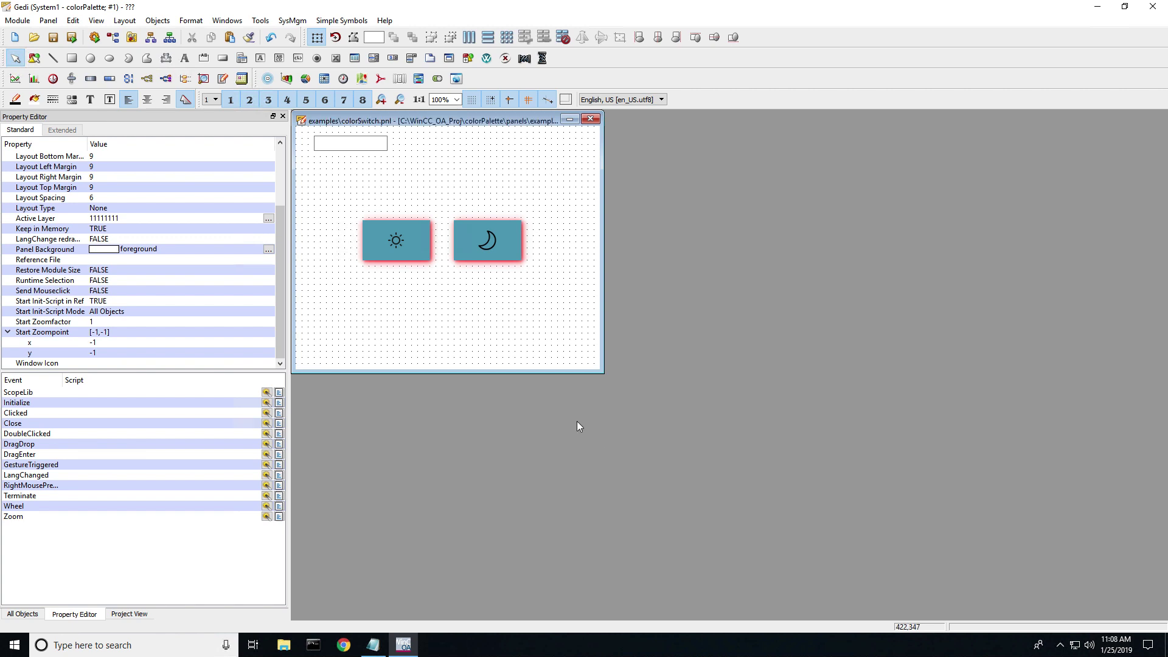
Step: In the sun button's Clicked script, set a scheme string to "Day" and call colorSetActiveScheme("Day")
click(426, 256)
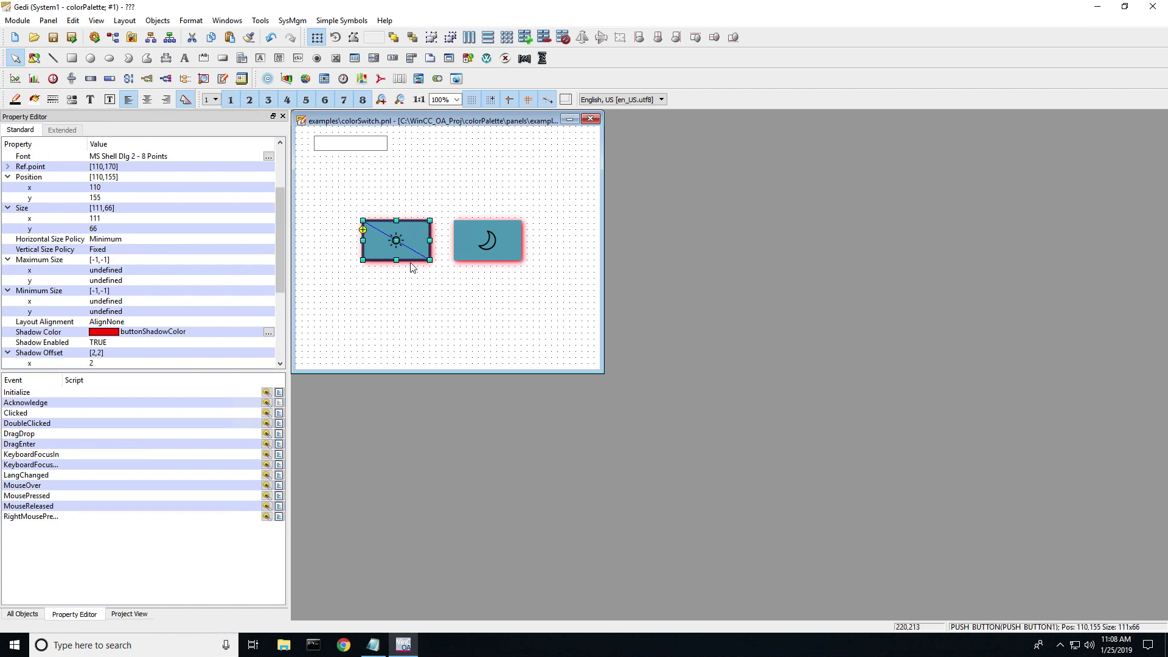
click(278, 413)
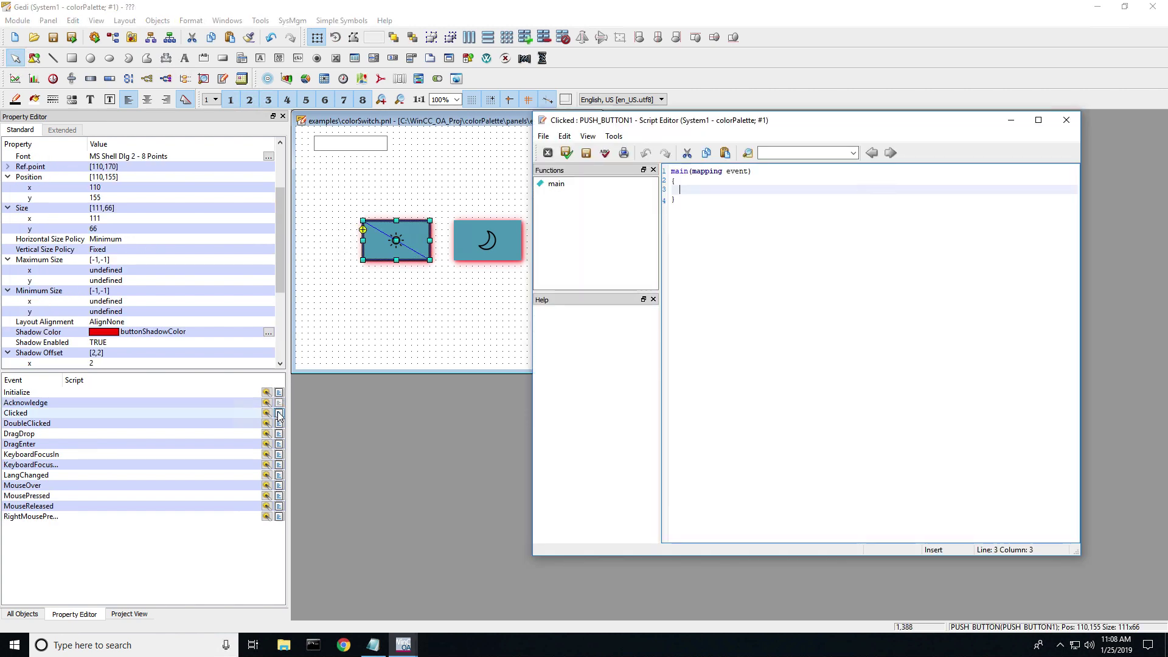
text(string Schem)
key(BackSpace)
key(BackSpace)
key(BackSpace)
key(BackSpace)
key(BackSpace)
text(sche)
text(eme)
text( = )
text("Day)
text(")
text(;)
key(Return)
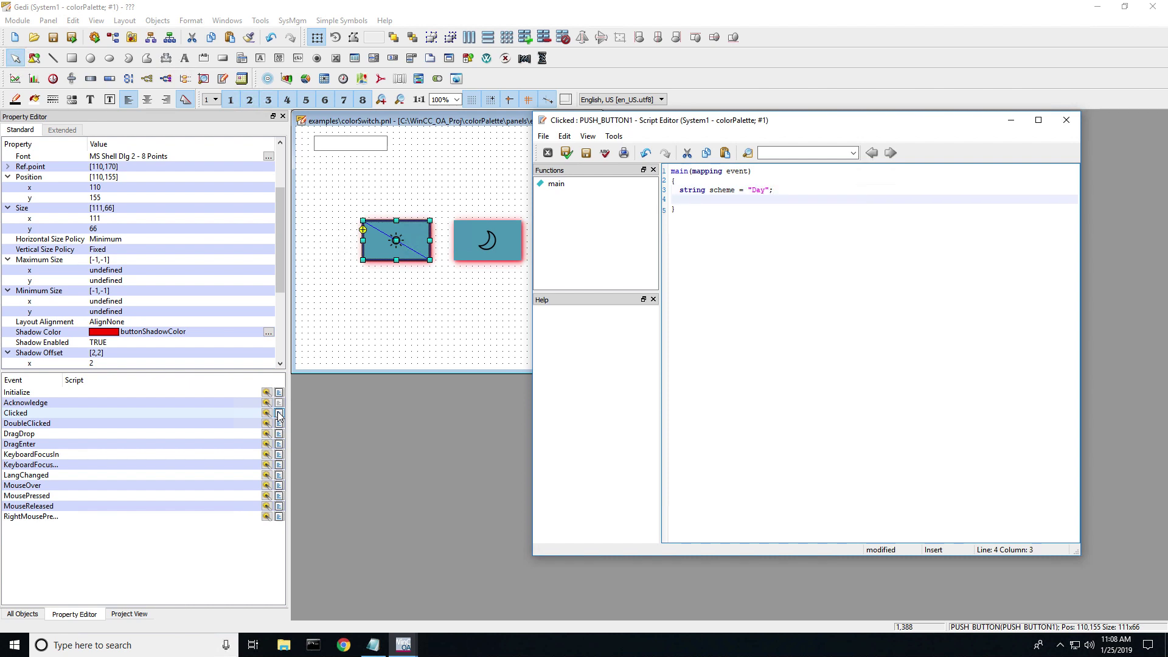
text(colorSetActiveScheme ("Day");)
Step: Add TEXT_FIELD1.text("Day"), copy the three lines, syntax-check and accept the script
key(Return)
text(TEX)
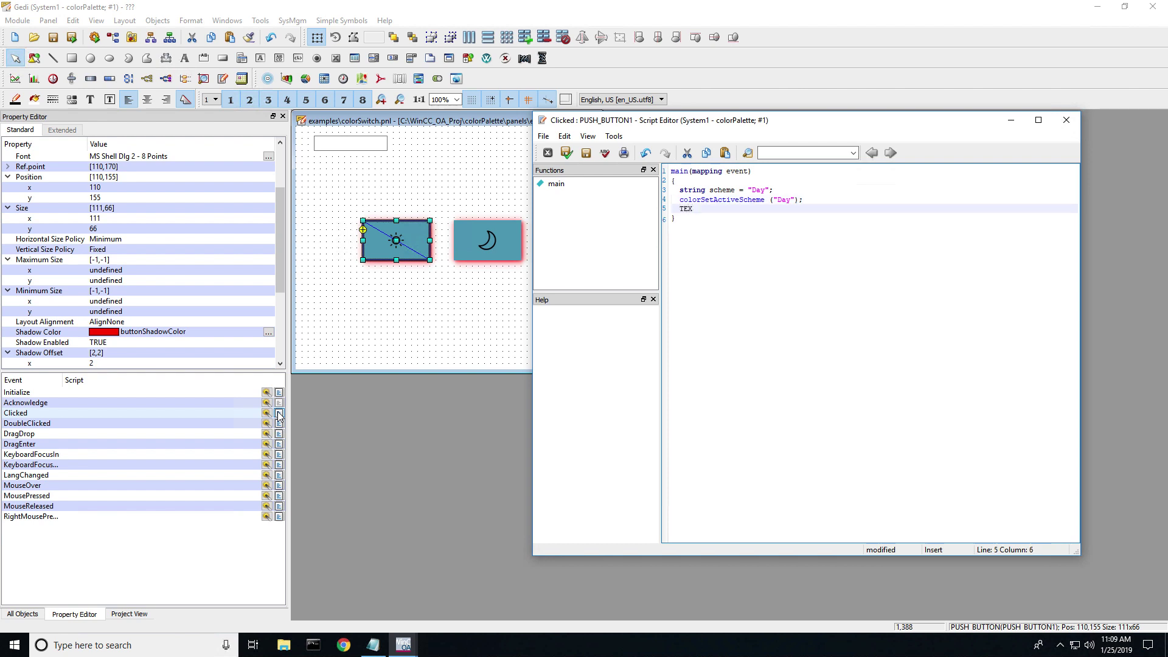
text(T_FIELD1.tex)
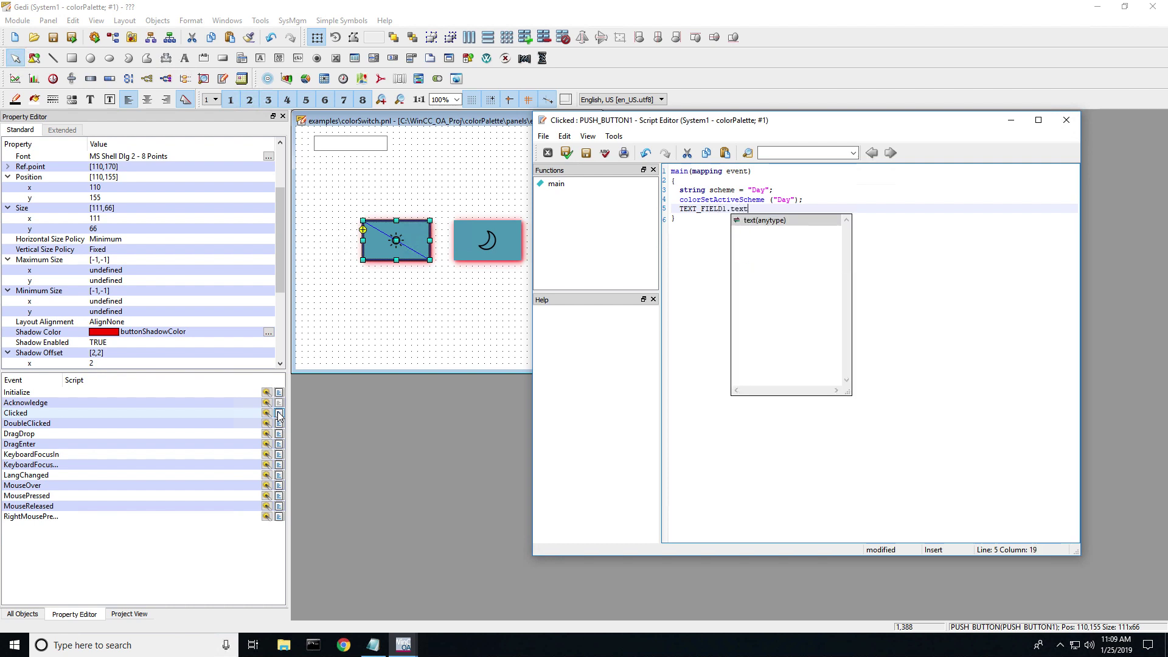
text(t =)
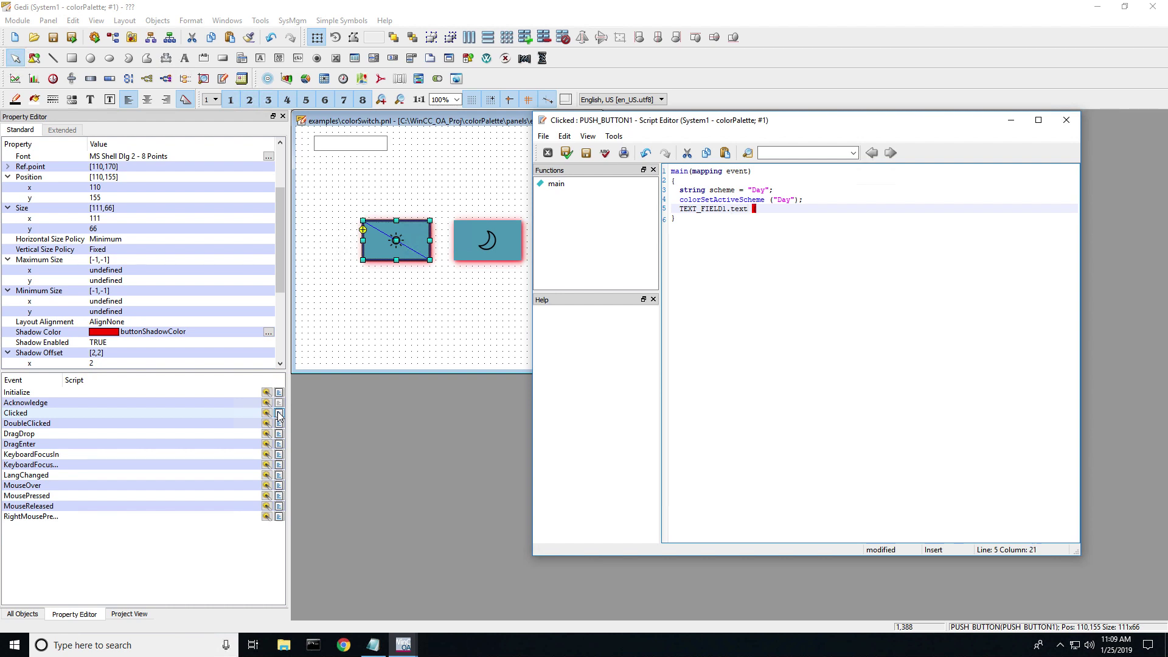
key(BackSpace)
text(("Day");)
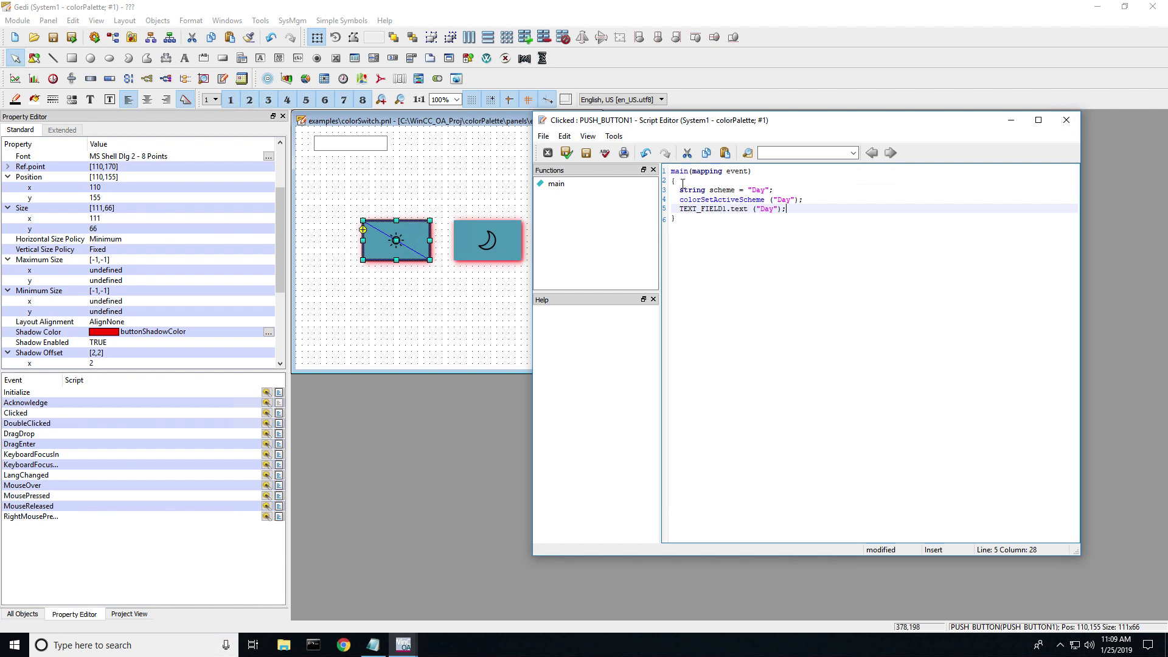
drag(680, 190, 789, 210)
key(ctrl+c)
right_click(768, 208)
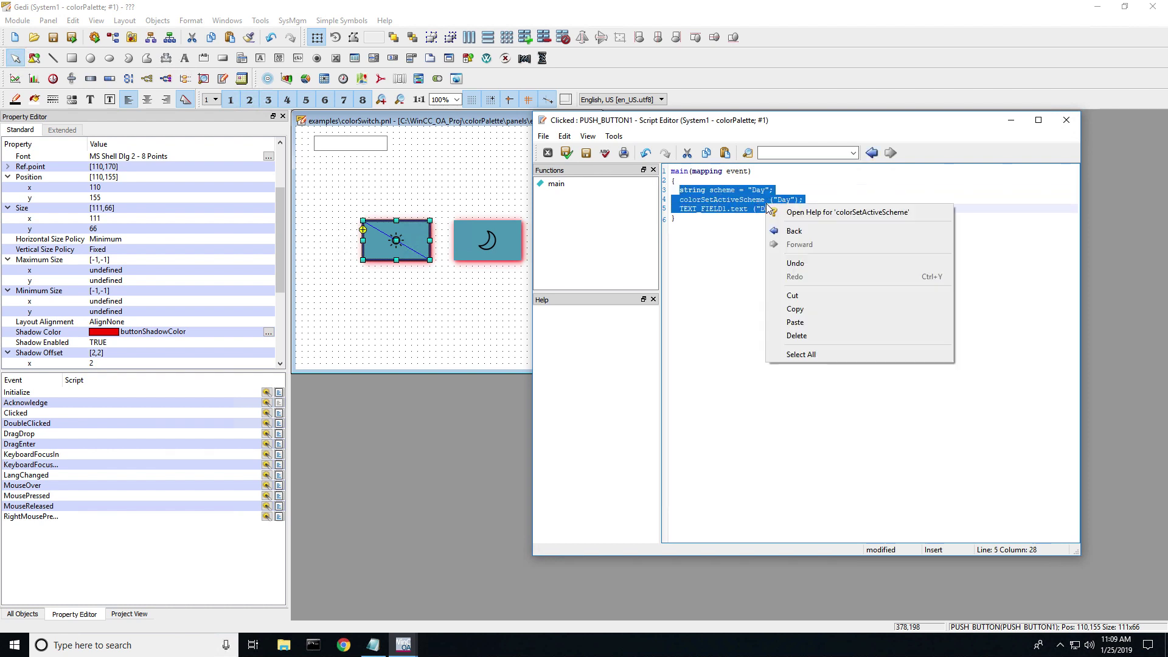
click(797, 308)
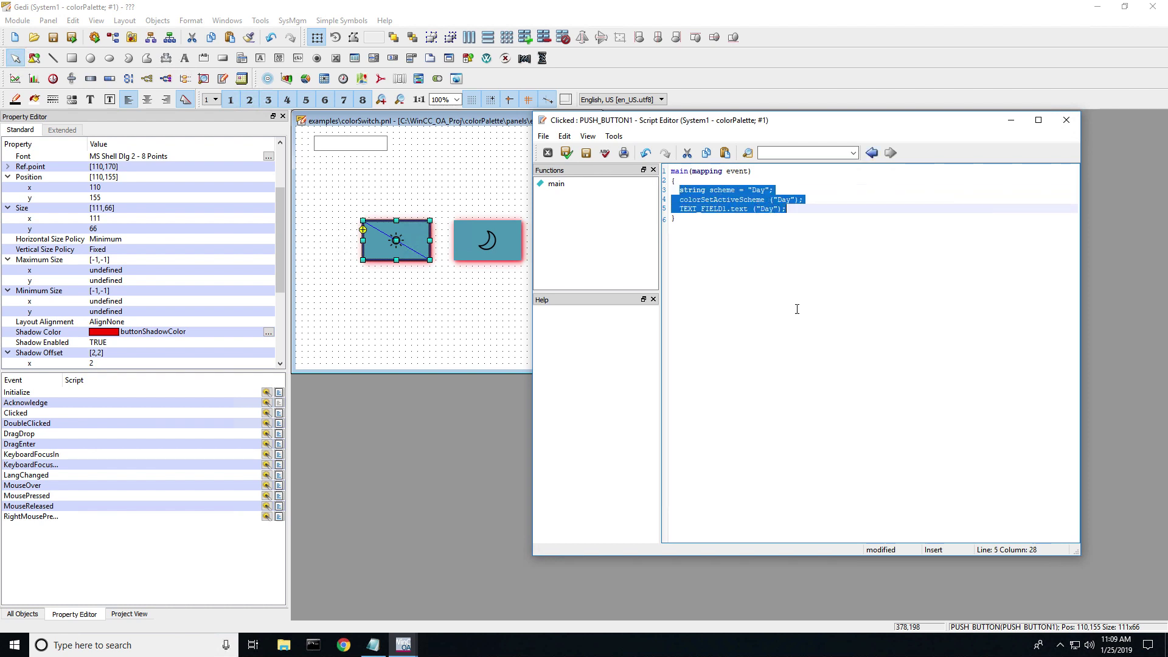
click(605, 154)
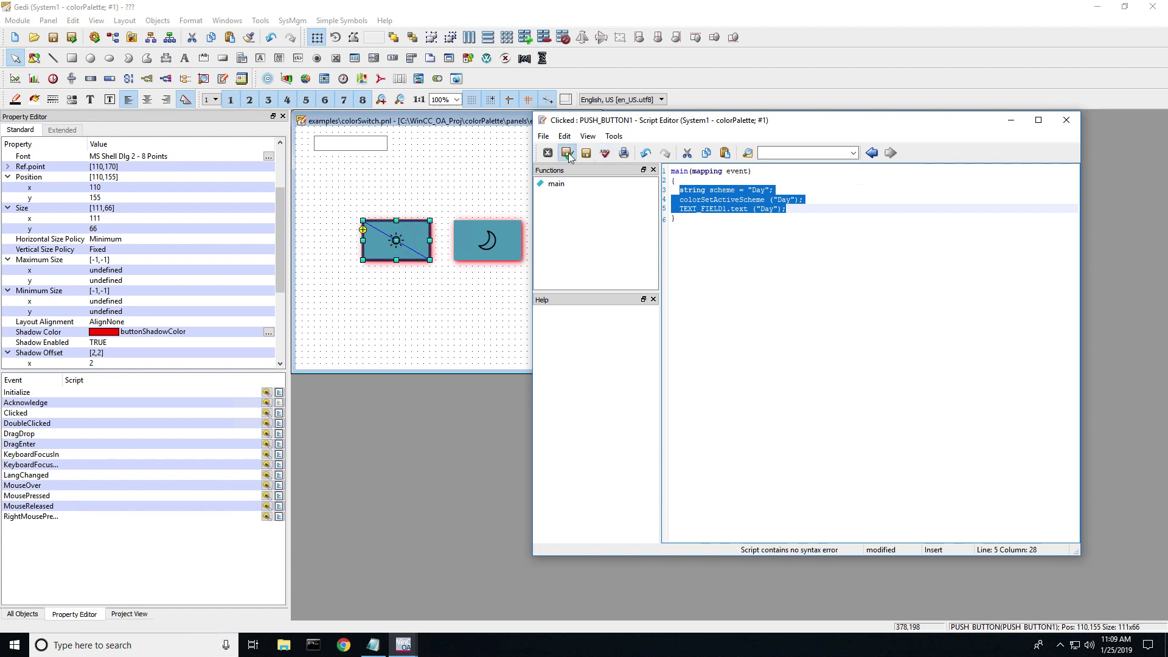
click(568, 154)
click(513, 245)
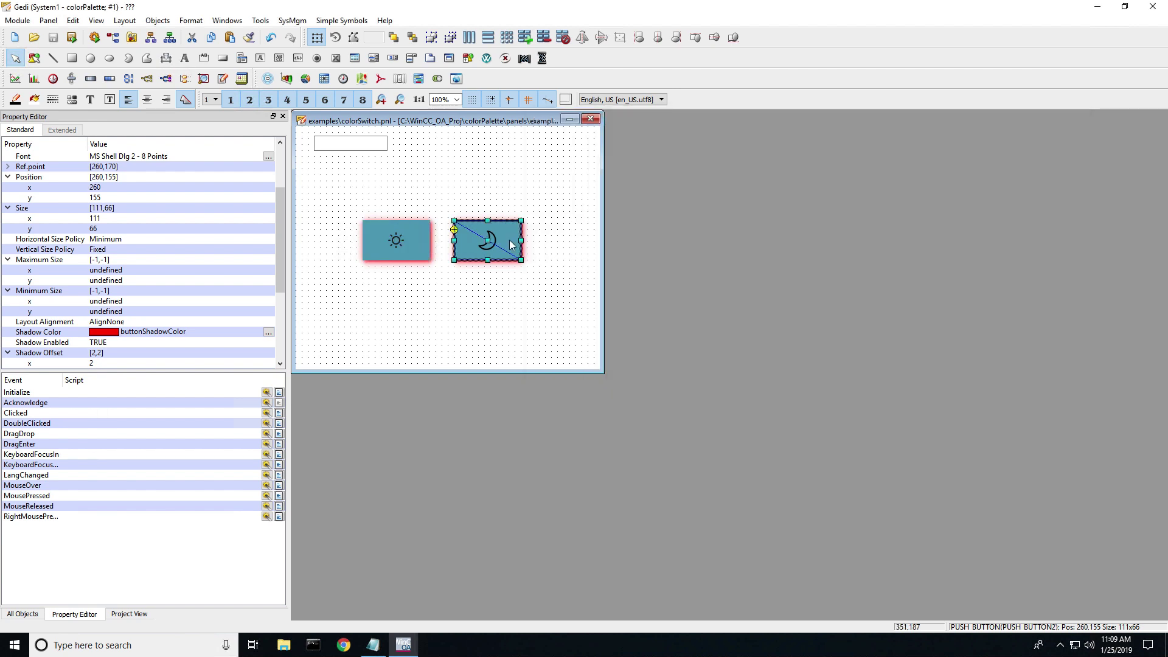
Step: Paste the copied Day script lines into the moon button's Clicked script
click(279, 413)
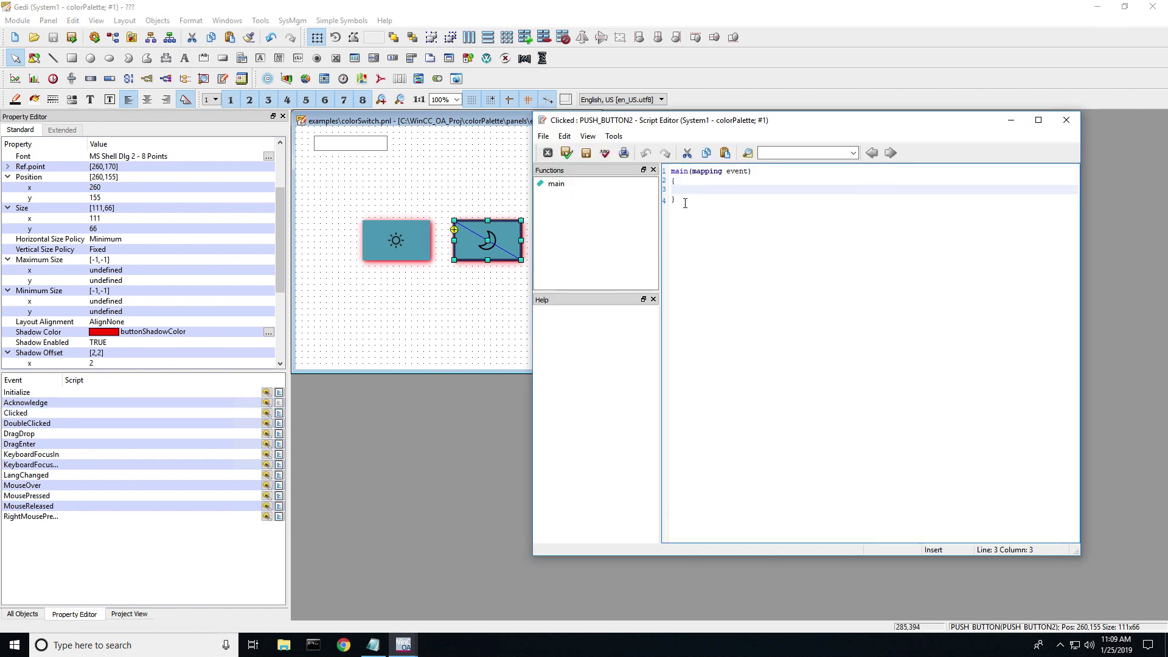
text(color)
key(ctrl+space)
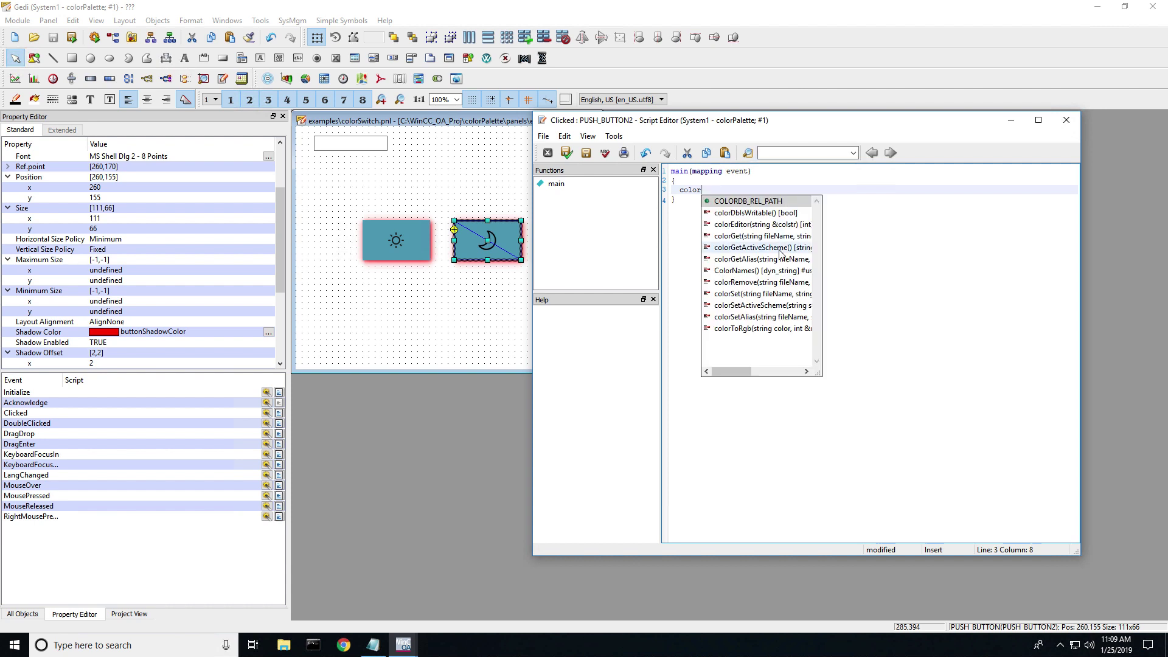
click(784, 306)
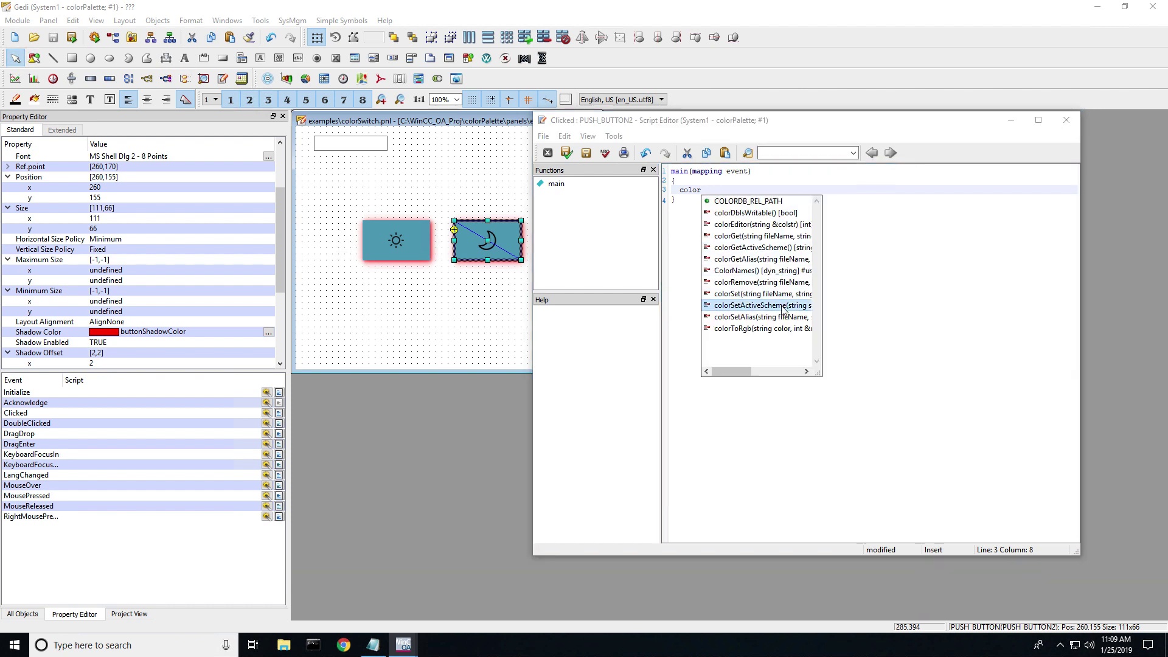
double_click(760, 305)
key(BackSpace)
key(BackSpace)
key(BackSpace)
key(BackSpace)
key(BackSpace)
key(BackSpace)
key(BackSpace)
key(BackSpace)
key(BackSpace)
key(BackSpace)
key(BackSpace)
key(BackSpace)
key(BackSpace)
key(BackSpace)
key(BackSpace)
key(BackSpace)
key(BackSpace)
key(BackSpace)
key(BackSpace)
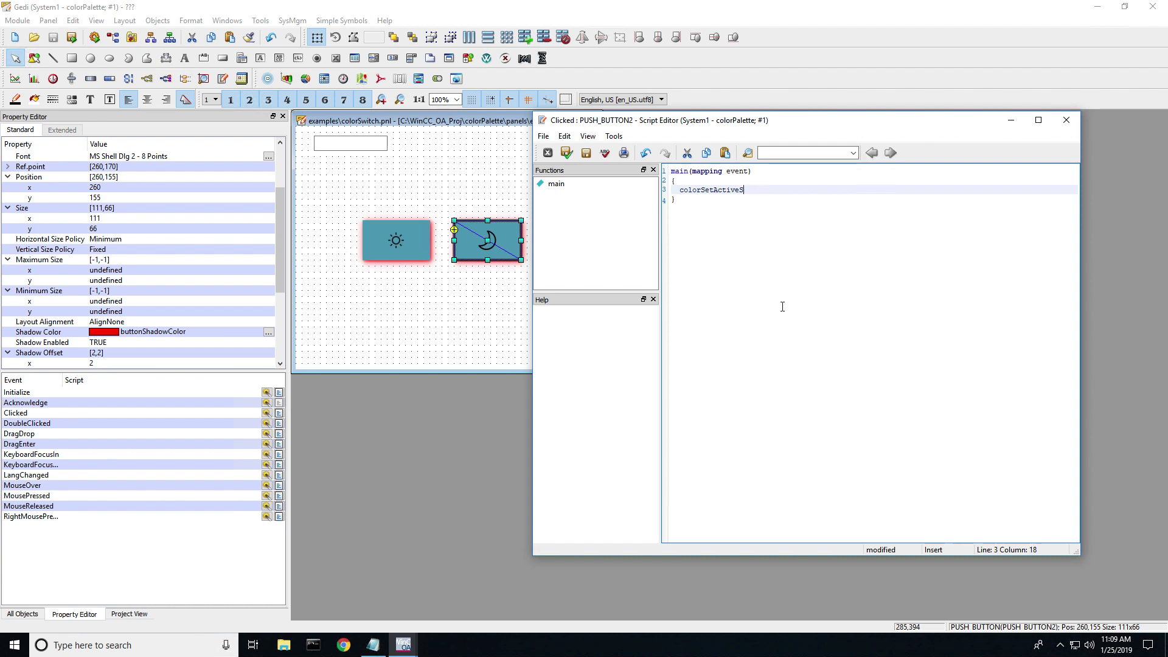
key(ctrl+v)
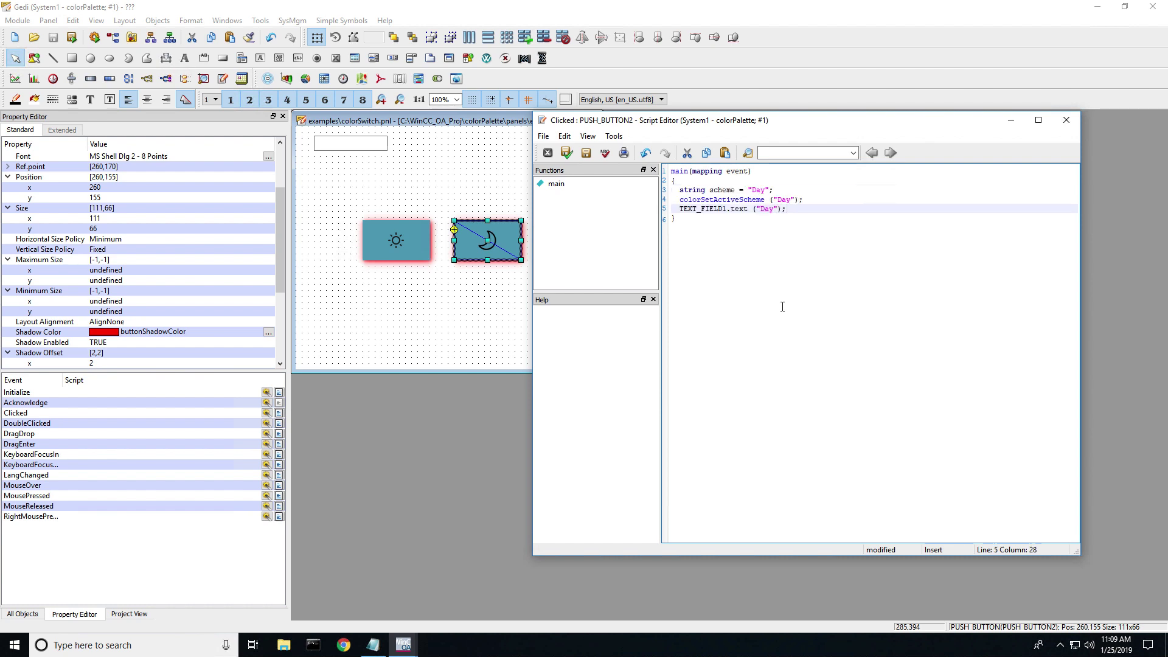
Step: Change both Day values to Night and the text to 'Beast Mode', then check syntax
click(765, 190)
key(BackSpace)
key(BackSpace)
key(BackSpace)
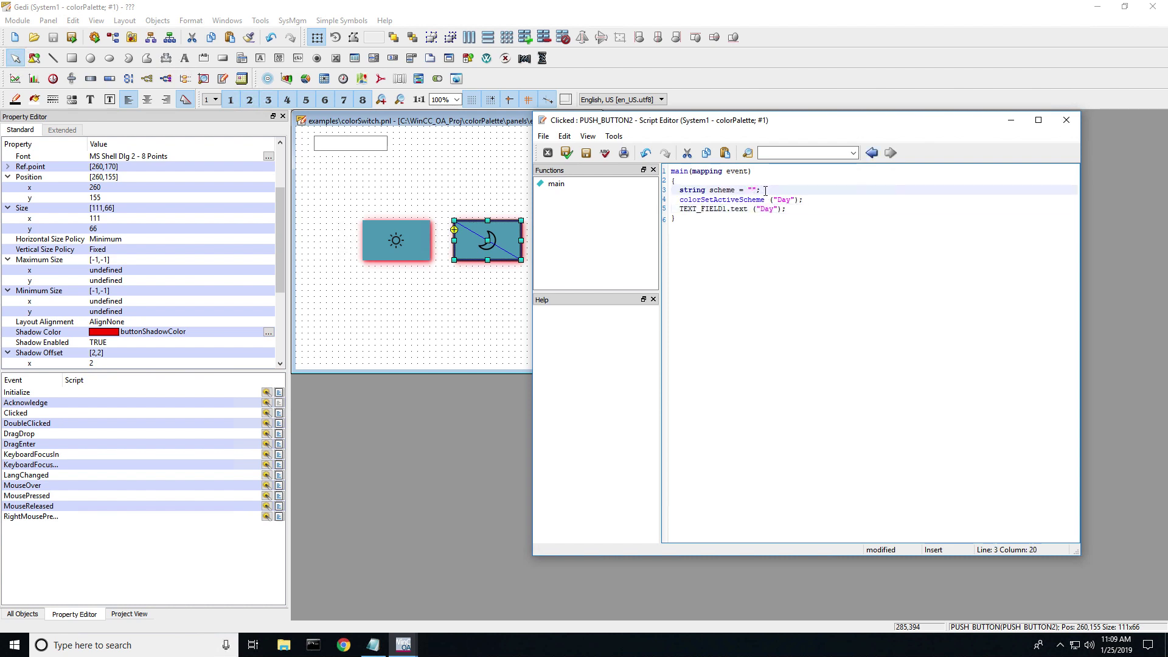
text(Night)
click(790, 199)
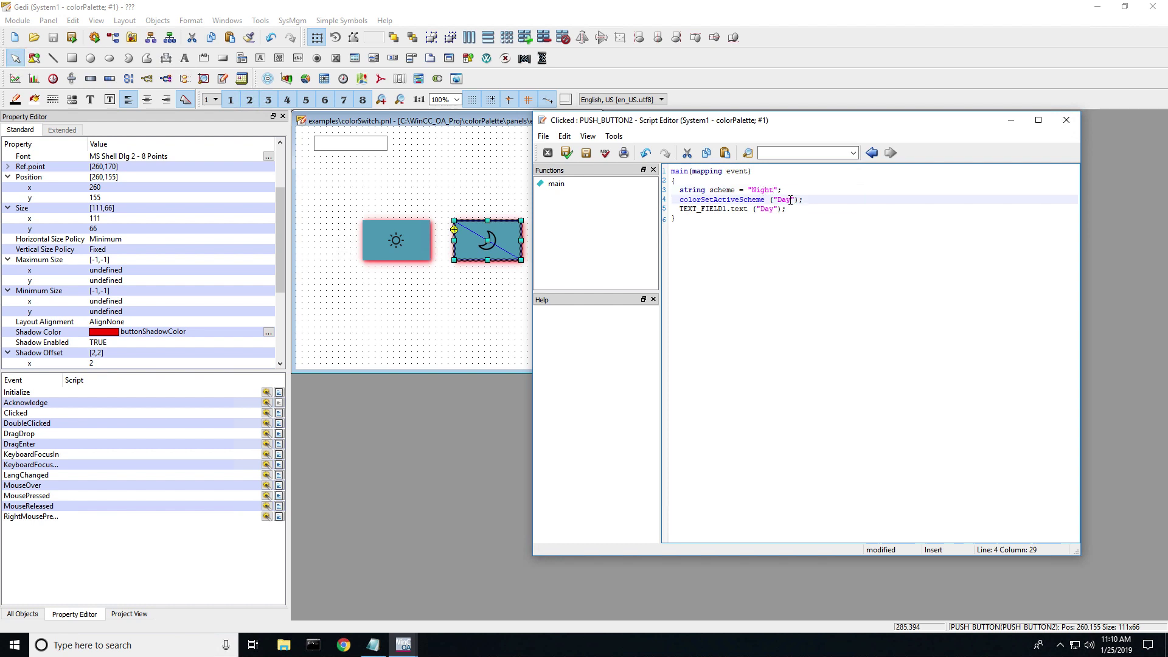
key(BackSpace)
key(BackSpace)
key(BackSpace)
text(Night)
click(773, 209)
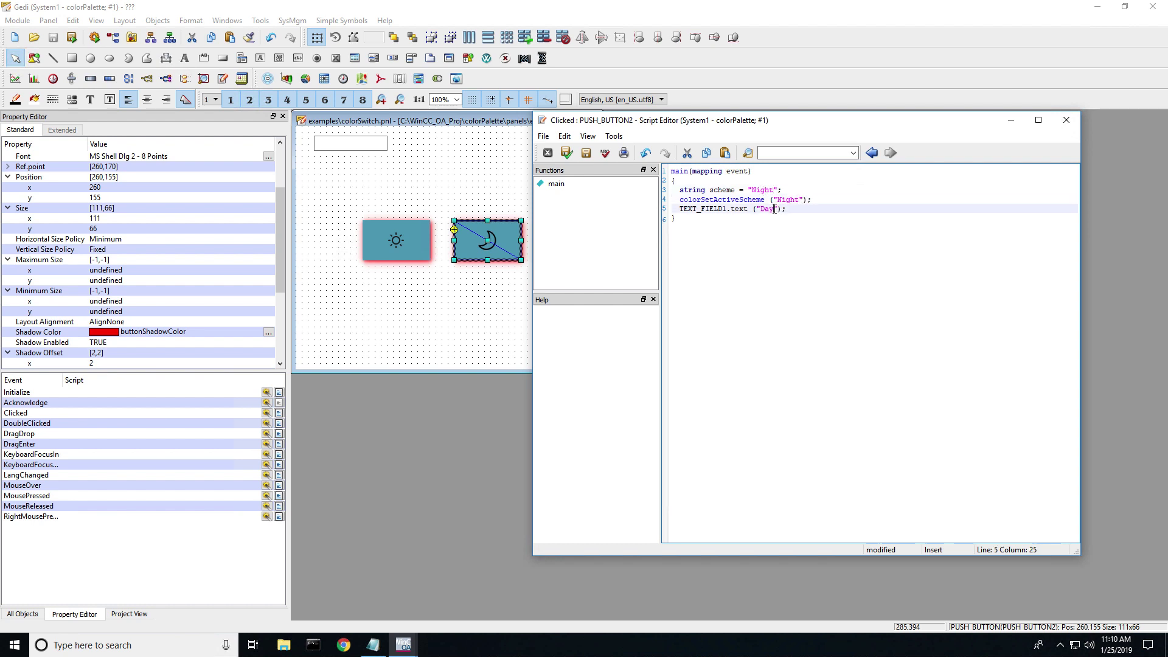
key(BackSpace)
key(BackSpace)
key(BackSpace)
text(Best Mode)
click(767, 209)
text(a)
click(606, 154)
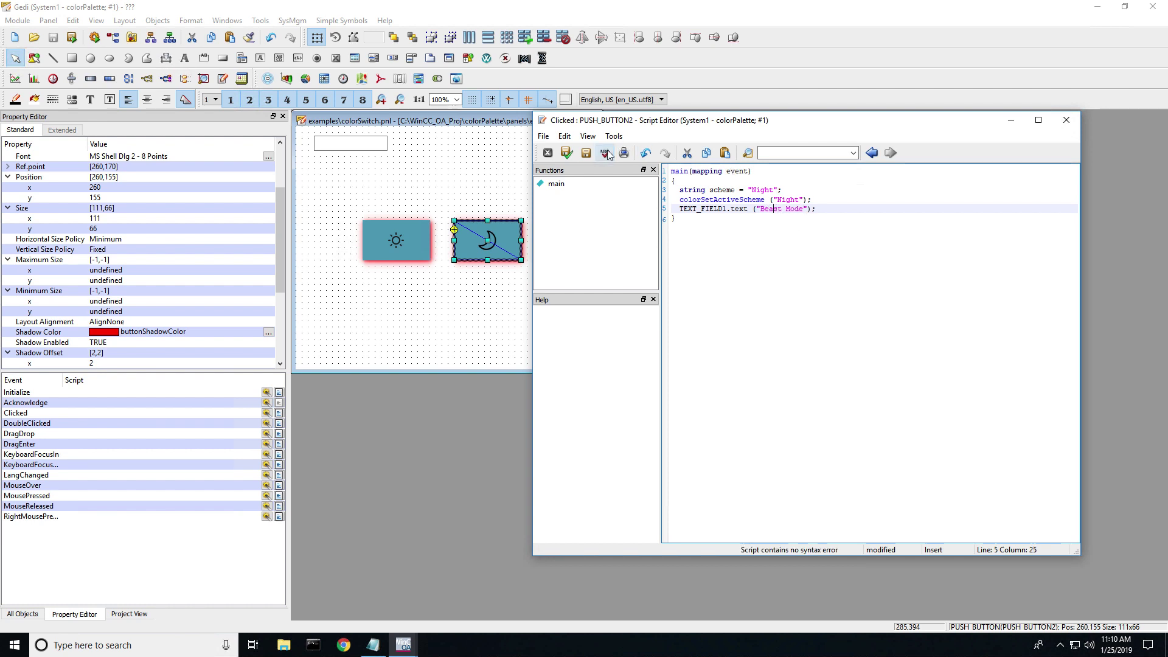
Step: Accept the moon script, QuickTest the panel, and switch Night, Day, then Night again
click(570, 155)
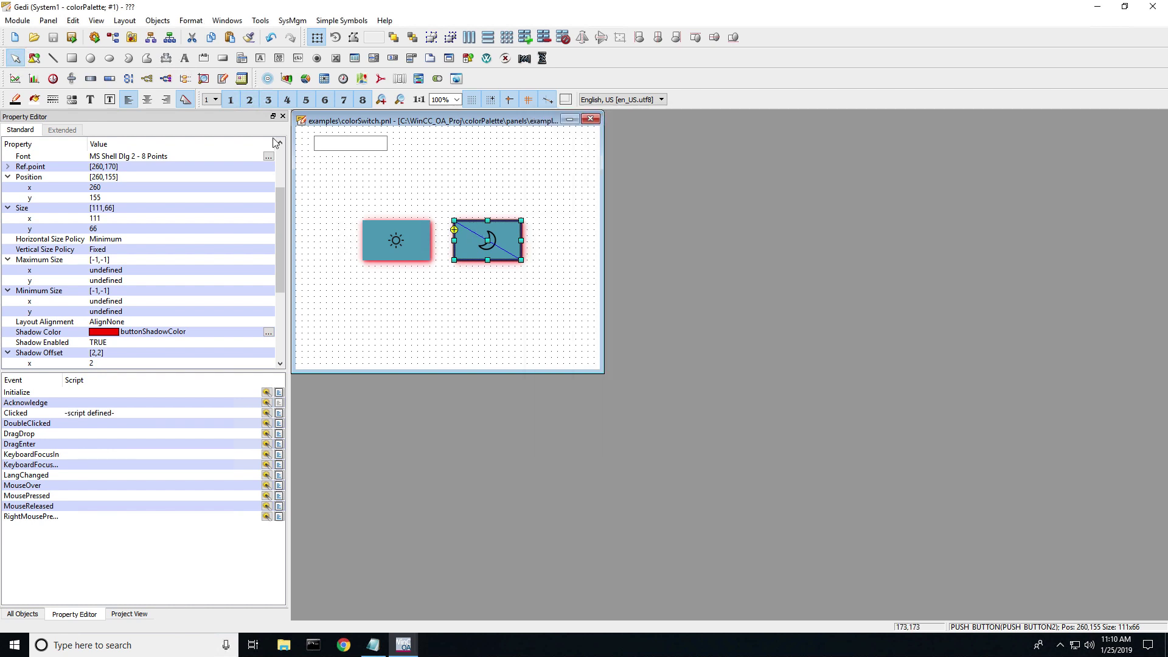
click(93, 37)
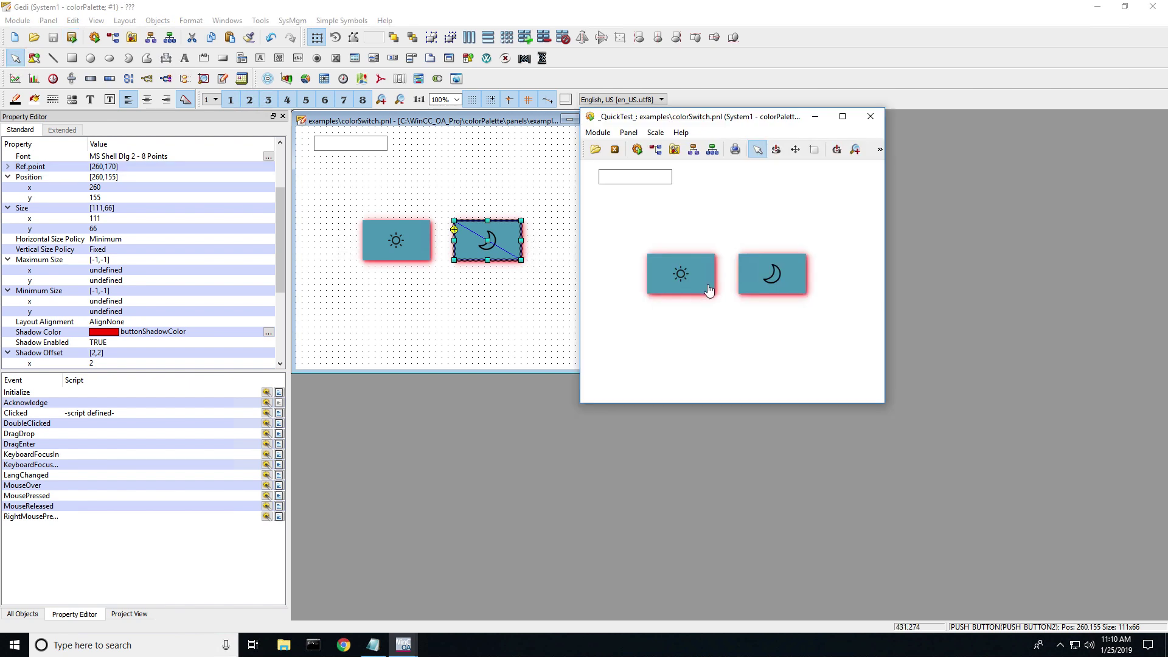
click(759, 294)
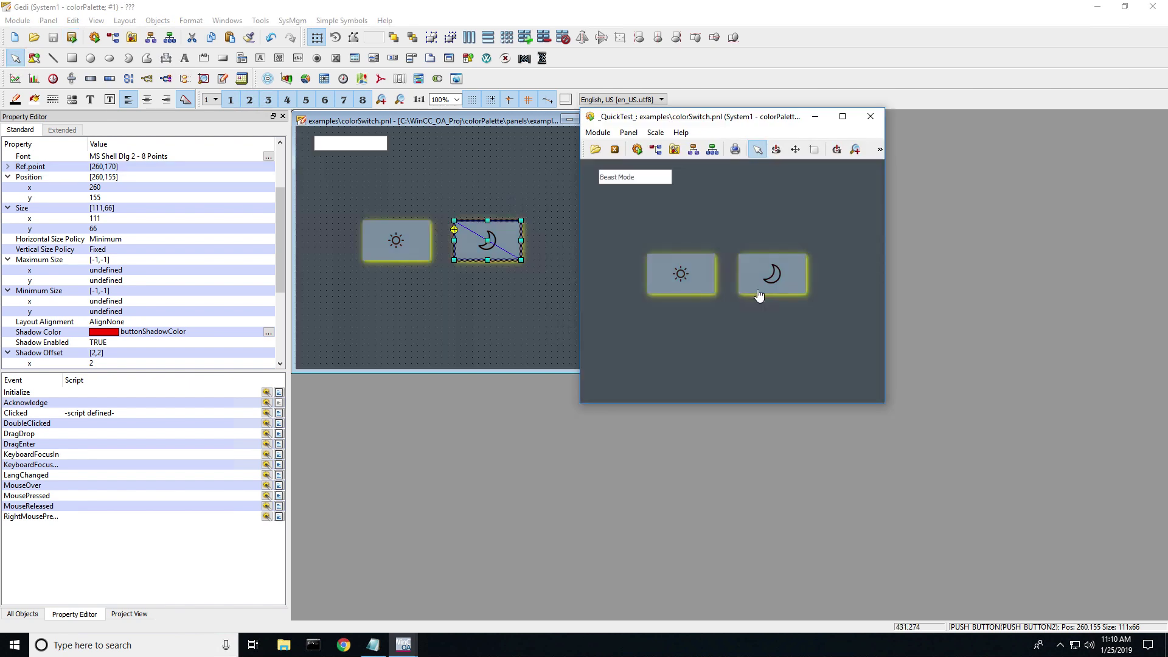
click(705, 294)
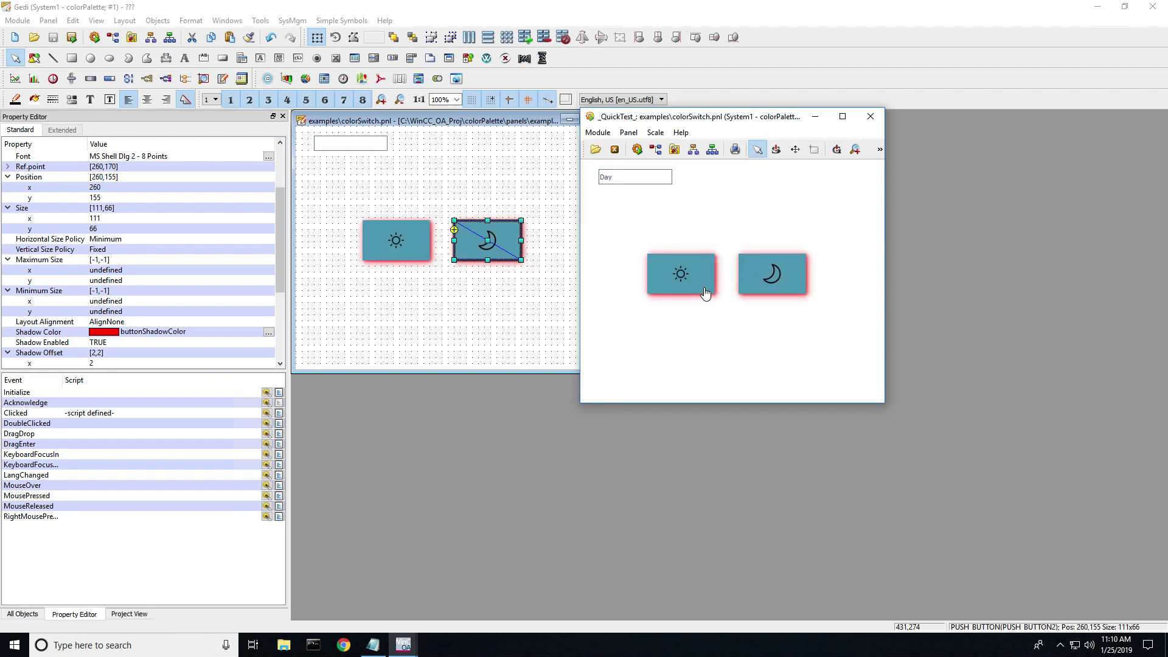
click(762, 292)
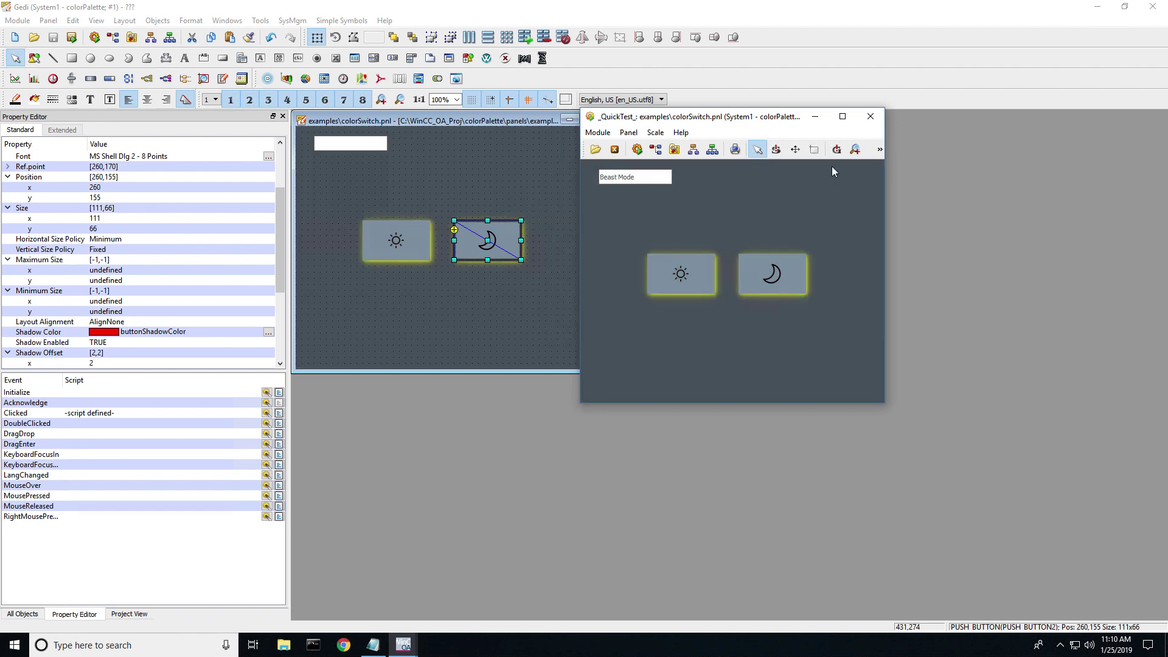